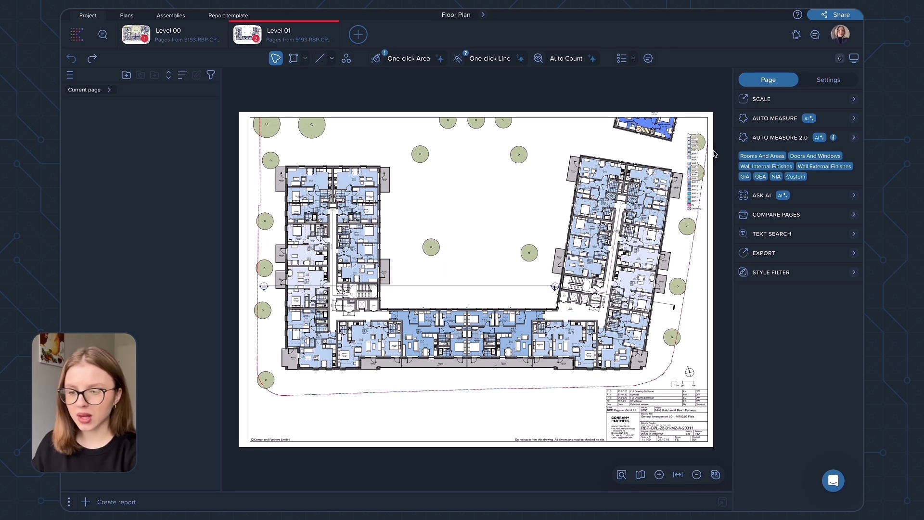
Run the Rooms And Areas preset in Auto Measure 2.0 to detect 161 rooms on Level 01
left_click(770, 141)
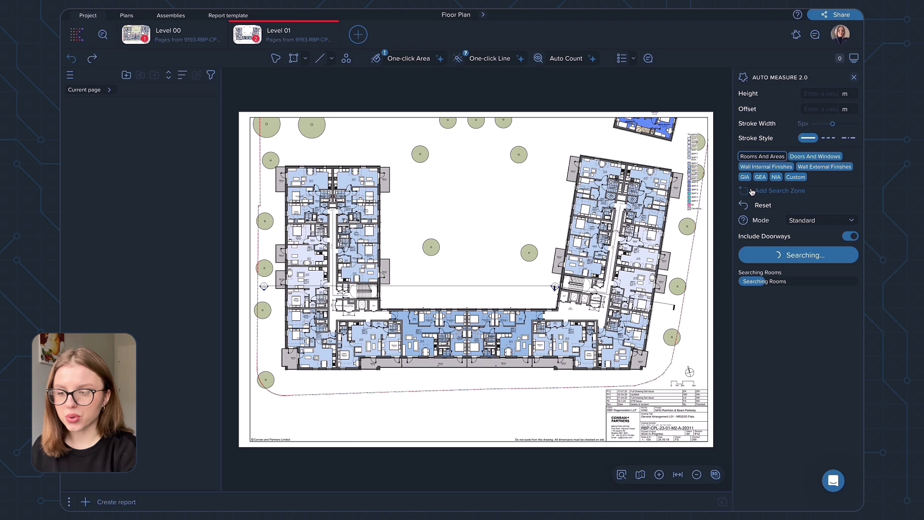
left_click(751, 188)
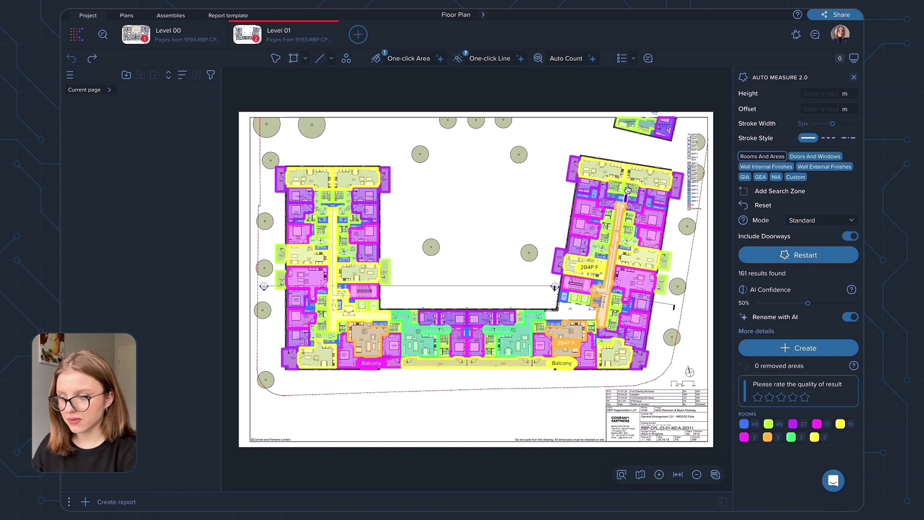
scroll(585, 264, "up", 5)
scroll(586, 263, "down", 5)
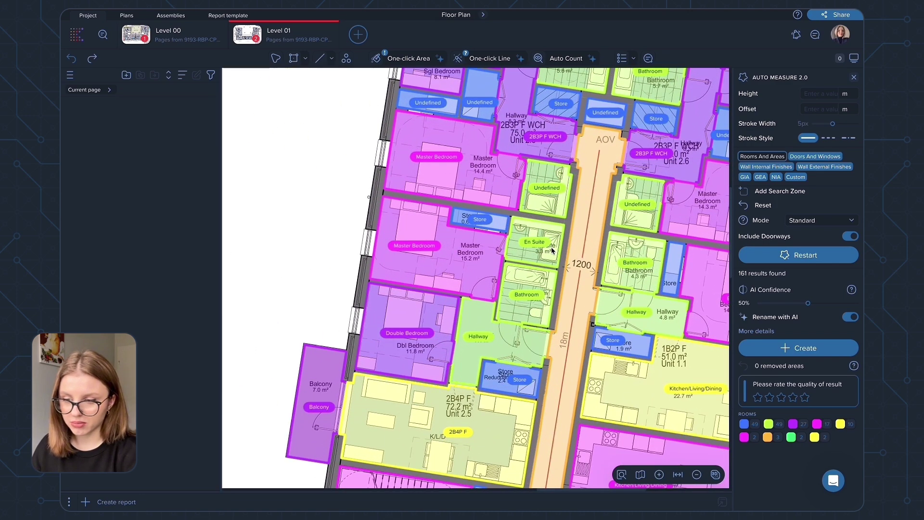
scroll(553, 250, "down", 3)
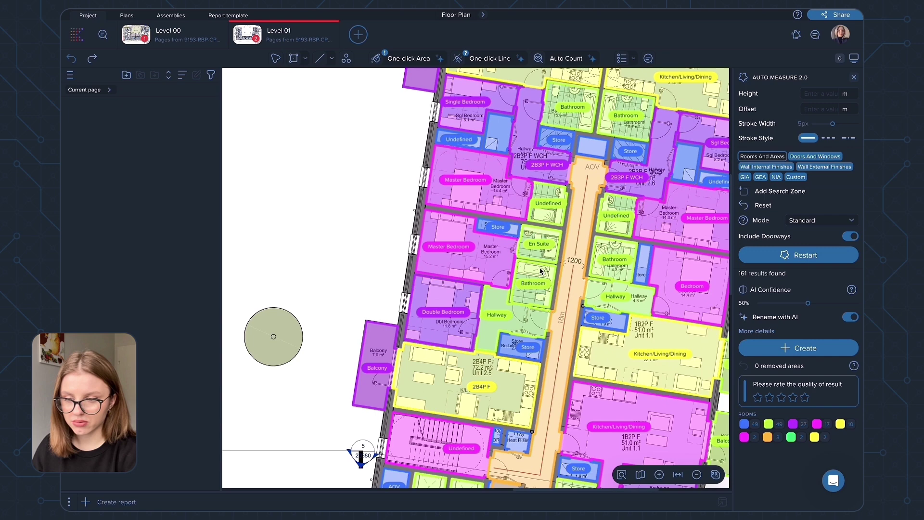
scroll(551, 250, "down", 3)
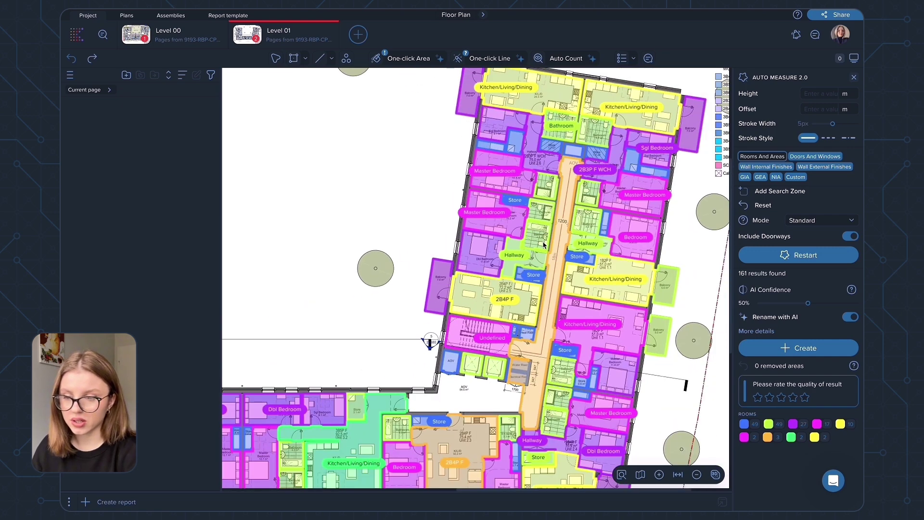
scroll(608, 202, "down", 3)
scroll(607, 202, "left", 5)
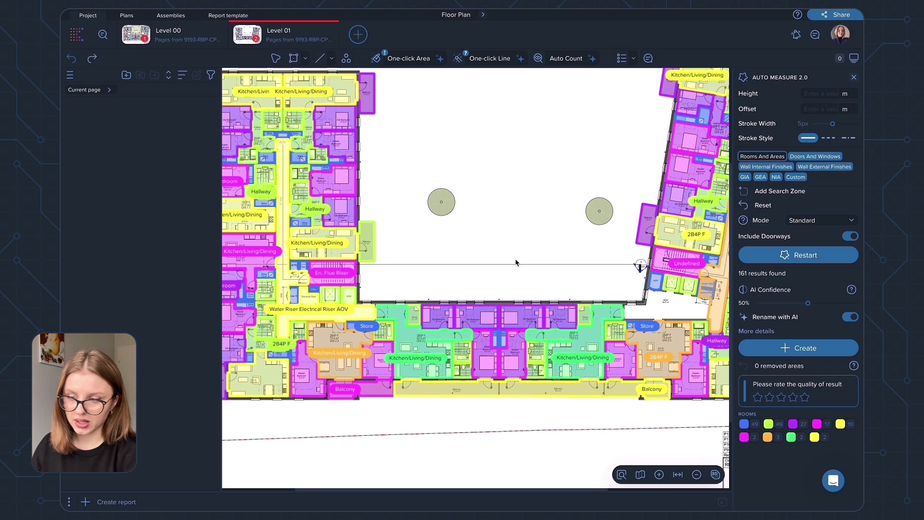
left_click_drag(516, 261, 581, 281)
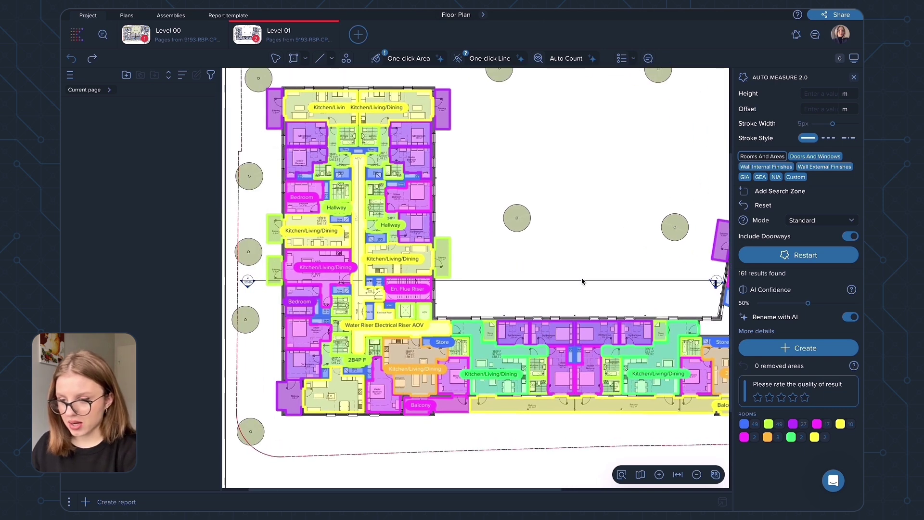
scroll(581, 280, "down", 2)
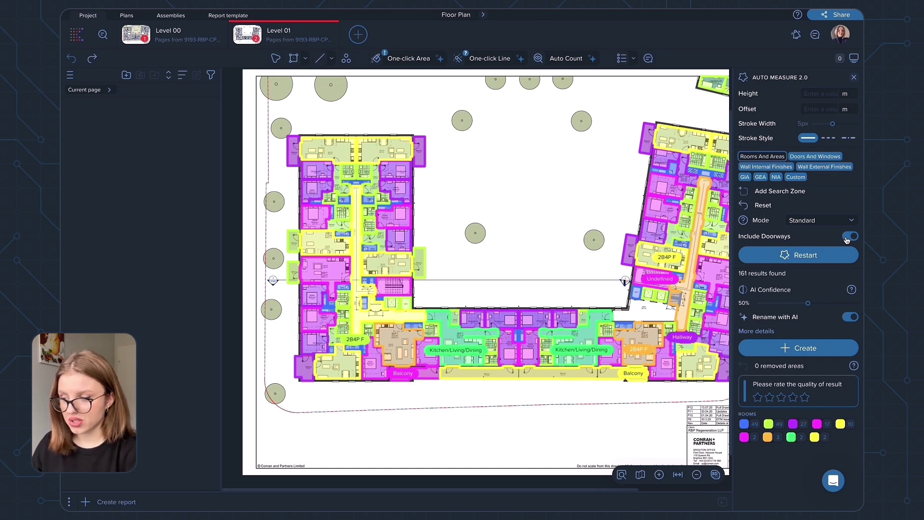
scroll(683, 243, "up", 10)
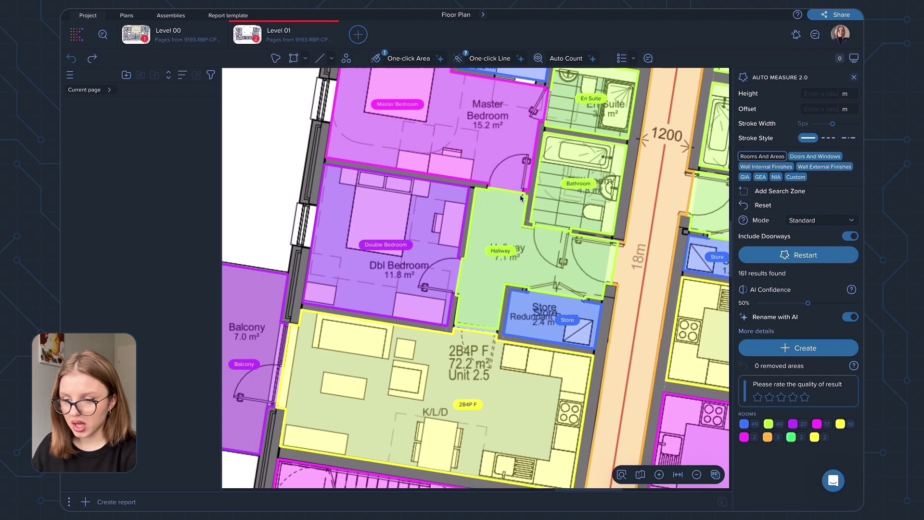
scroll(520, 194, "up", 3)
scroll(598, 291, "up", 3)
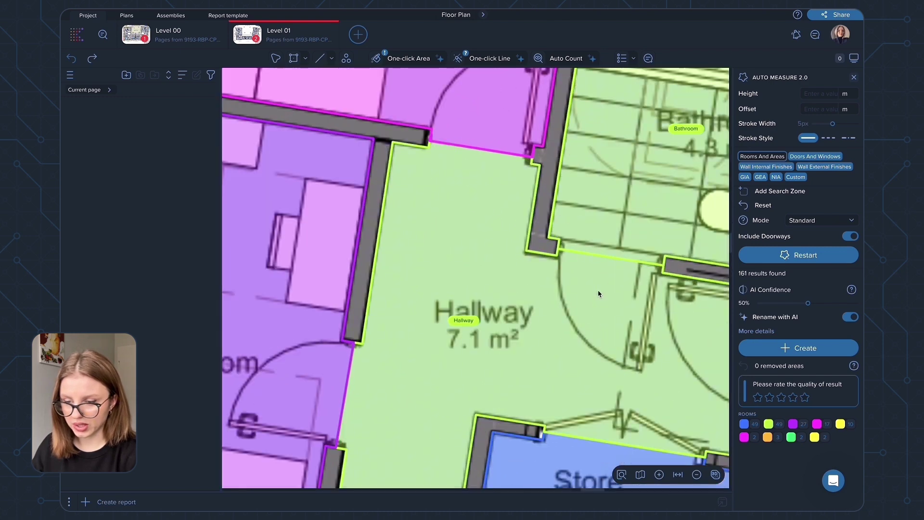
scroll(519, 282, "right", 3)
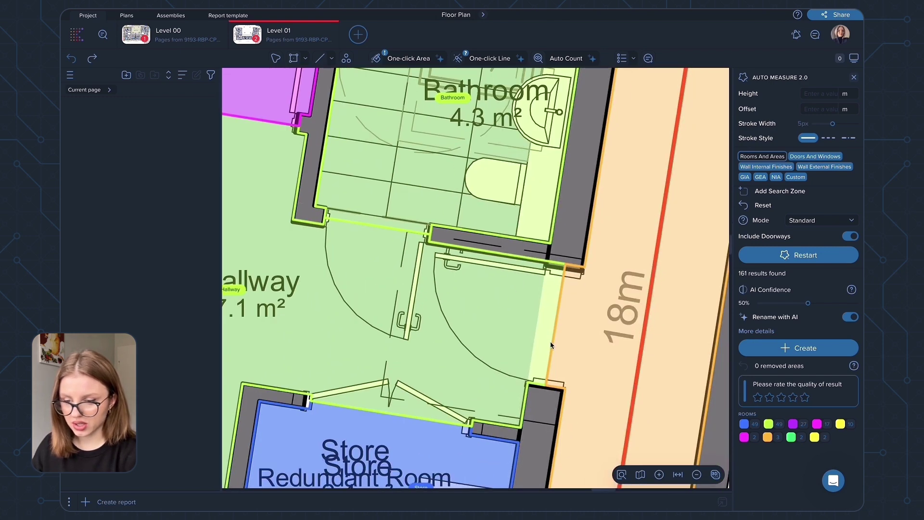
scroll(378, 228, "down", 8)
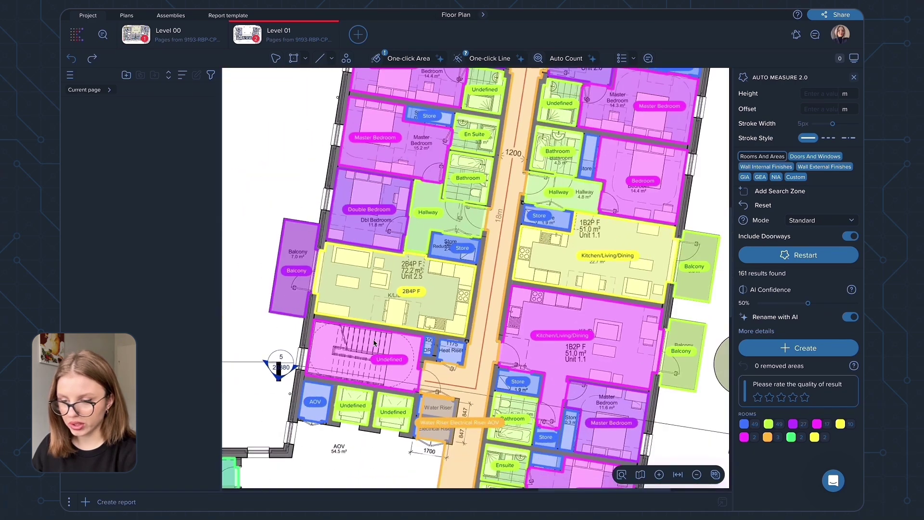
left_click(375, 343)
scroll(374, 342, "down", 3)
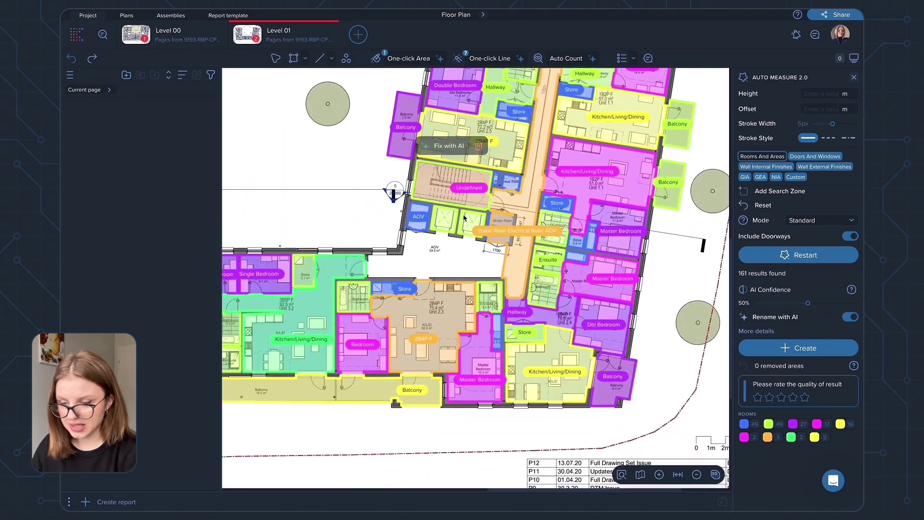
scroll(489, 293, "up", 10)
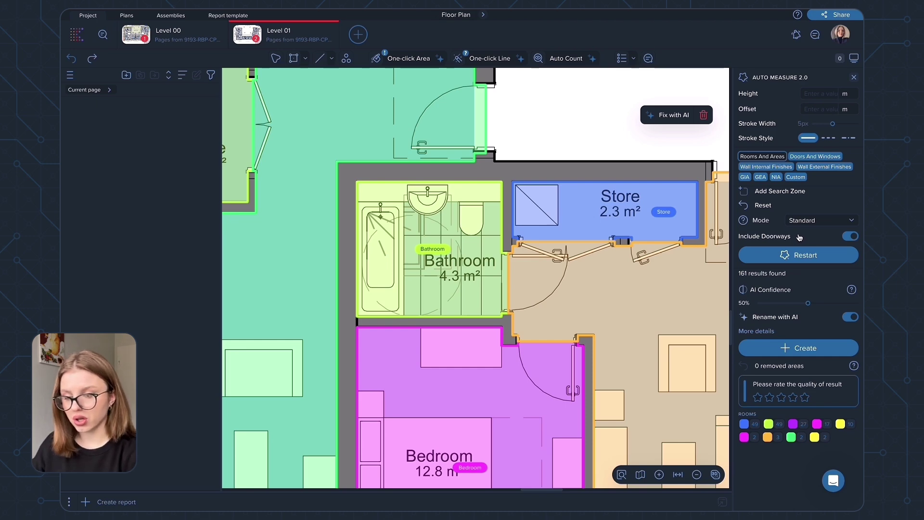
scroll(646, 290, "down", 5)
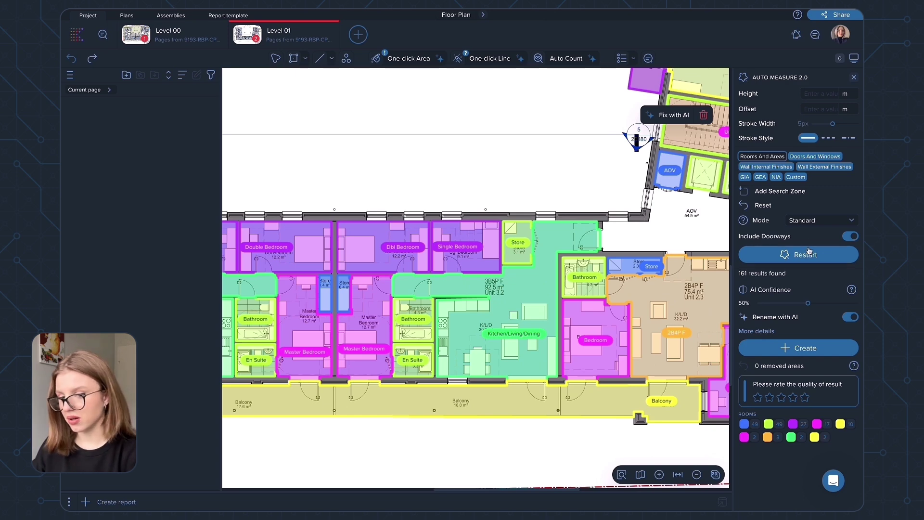
Turn off Include Doorways so room detection reruns with doorways excluded
left_click(850, 236)
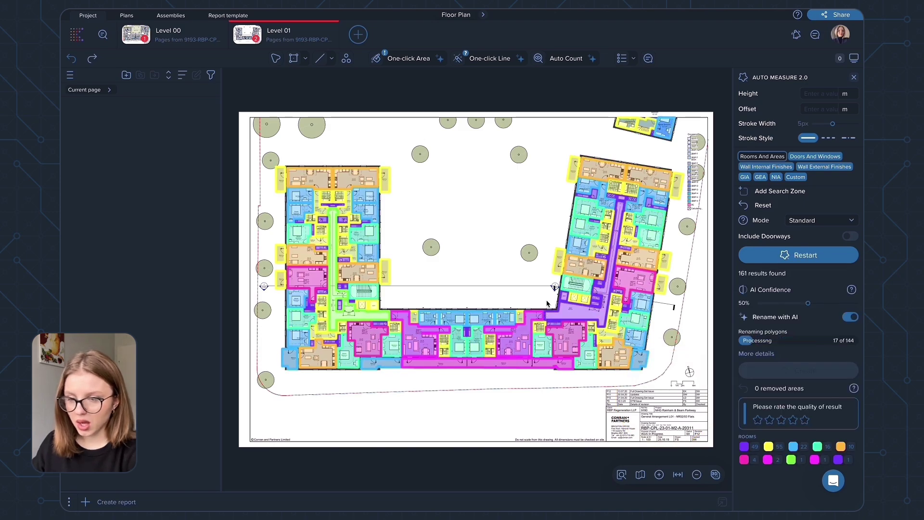
Zoom and pan the plan to check new labels like Master Bedroom, Hallway and Store
scroll(544, 315, "up", 10)
scroll(600, 271, "up", 5)
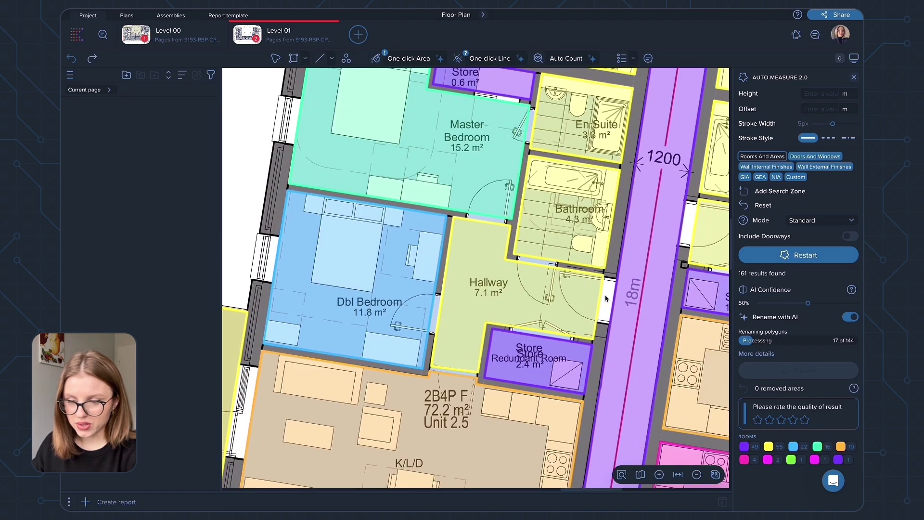
scroll(591, 293, "down", 3)
scroll(591, 294, "down", 3)
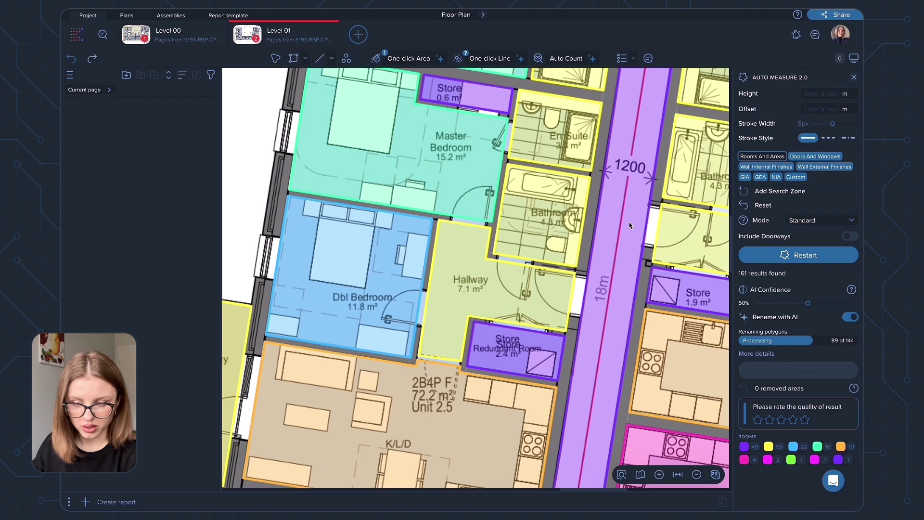
scroll(606, 274, "up", 5)
scroll(619, 255, "down", 2)
scroll(619, 255, "down", 6)
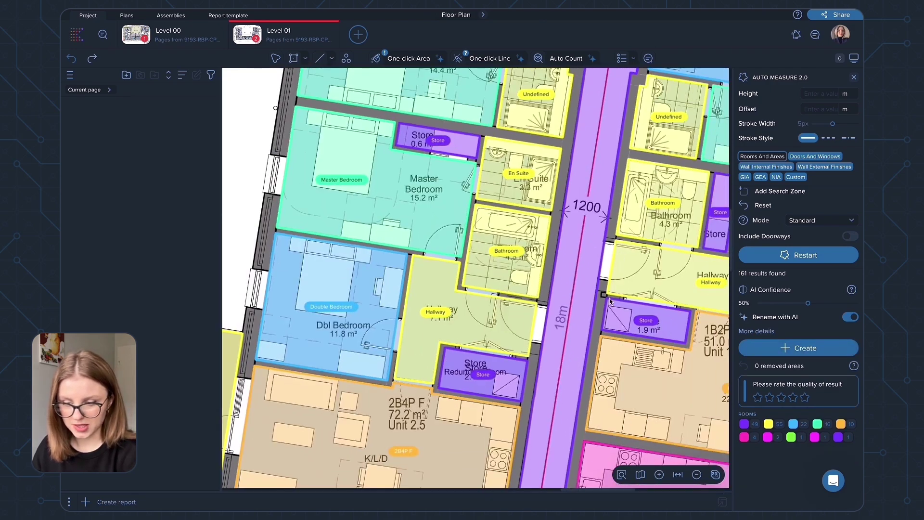
scroll(531, 335, "up", 3)
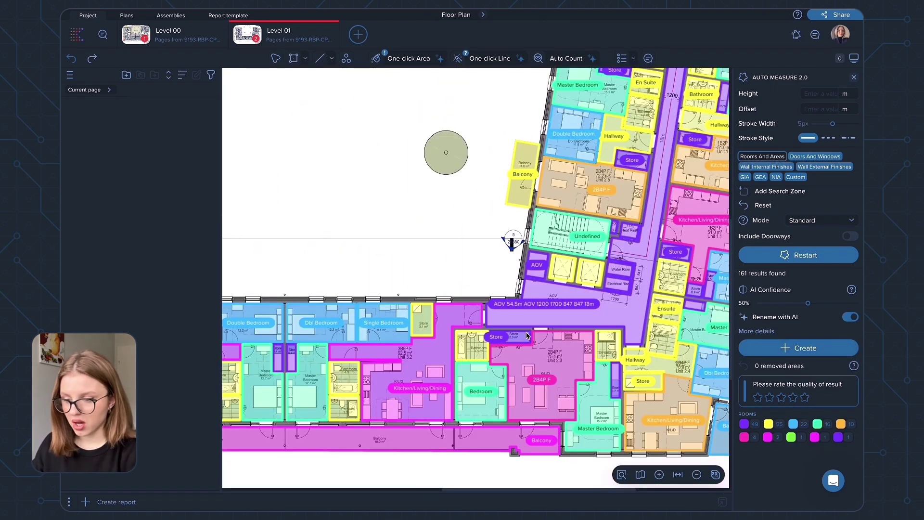
scroll(530, 341, "left", 5)
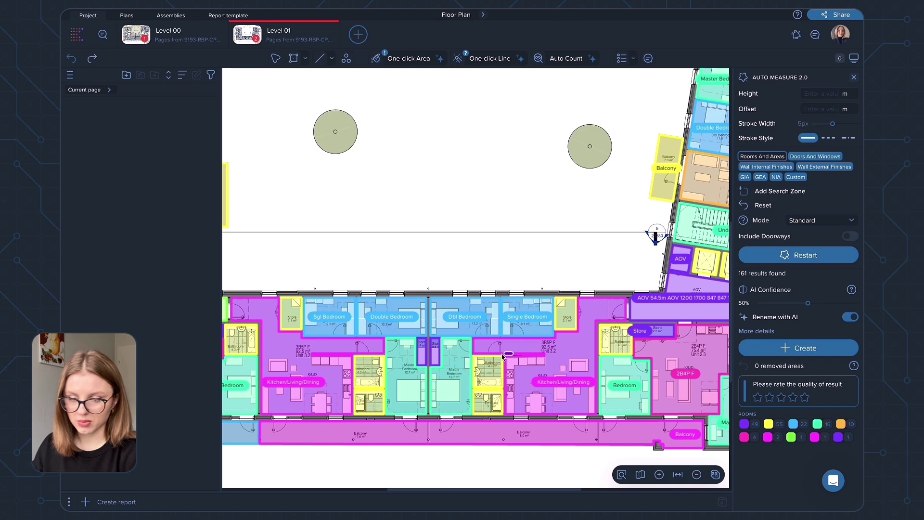
scroll(529, 346, "down", 1)
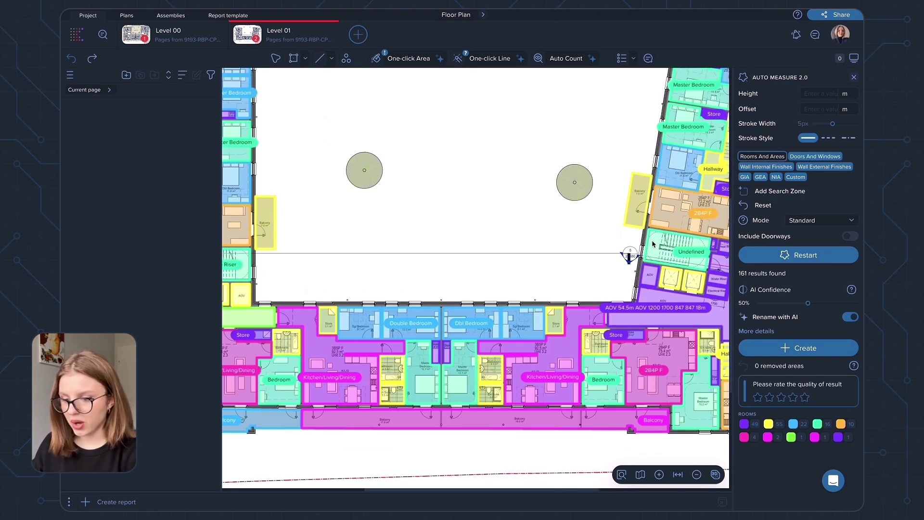
scroll(595, 227, "down", 2)
scroll(575, 304, "up", 3)
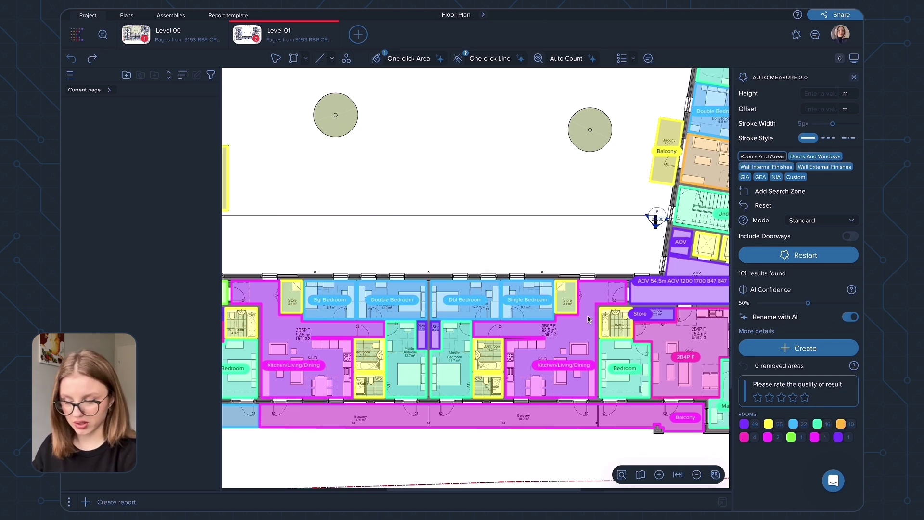
scroll(586, 320, "down", 2)
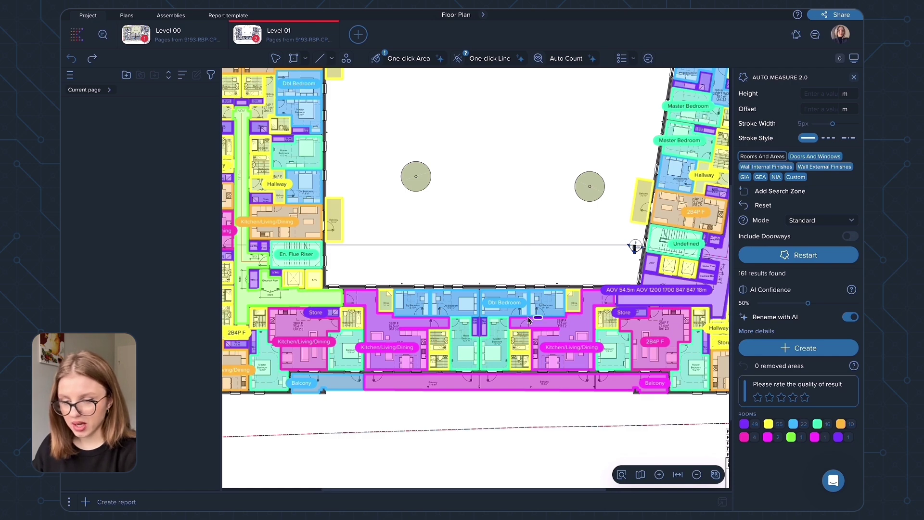
scroll(578, 313, "up", 2)
scroll(559, 302, "right", 3)
scroll(558, 302, "up", 5)
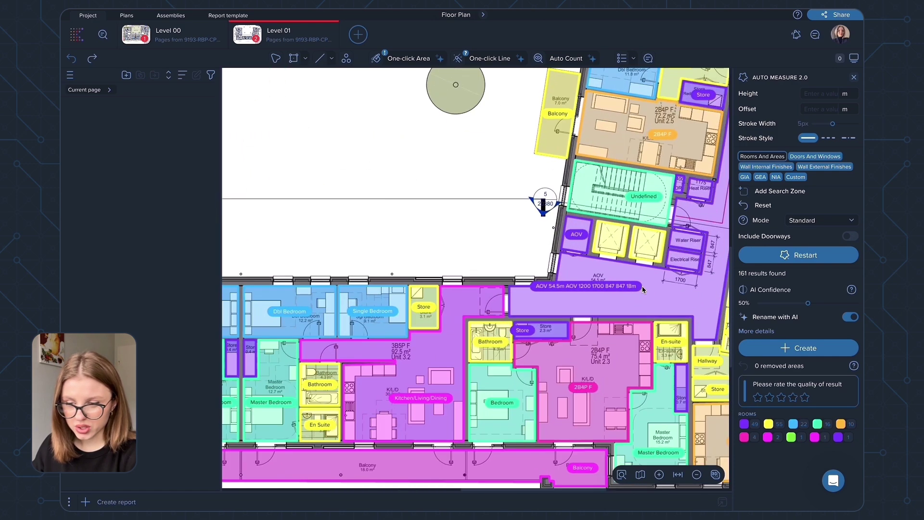
scroll(578, 291, "down", 5)
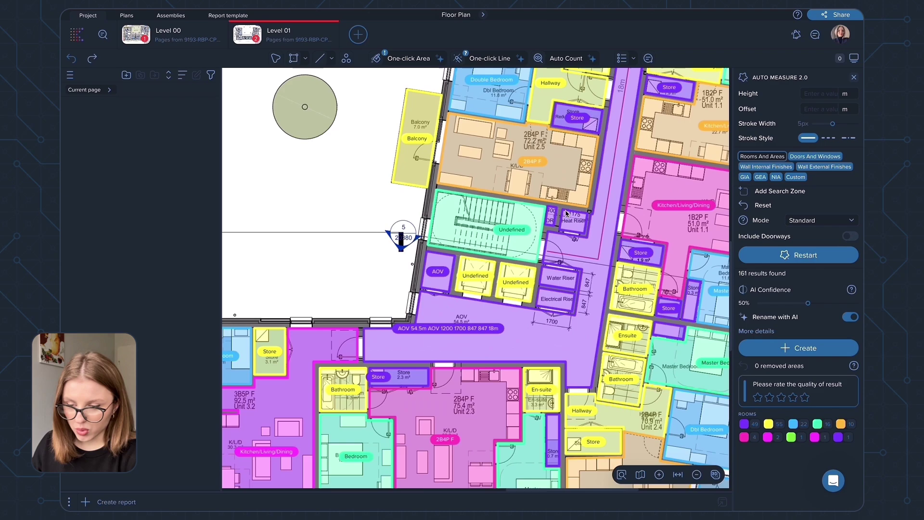
scroll(315, 320, "up", 5)
scroll(498, 327, "down", 2)
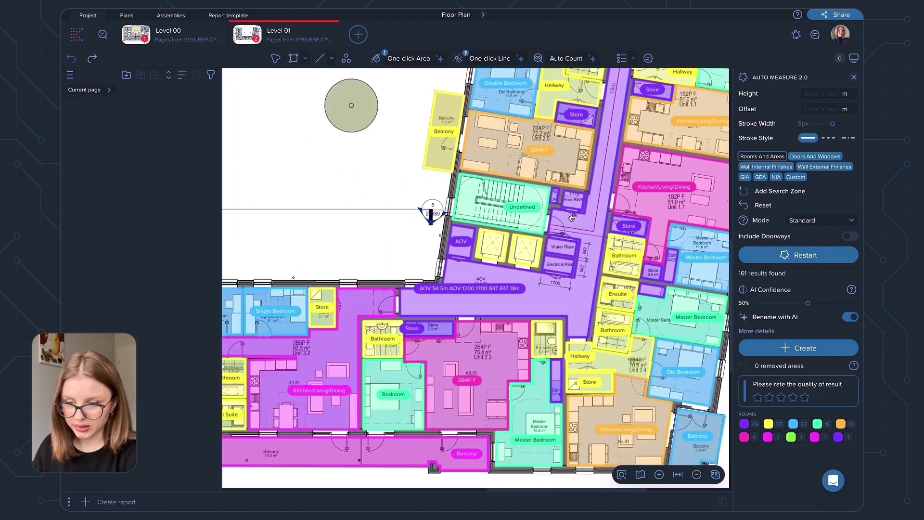
scroll(553, 284, "down", 1)
scroll(553, 282, "up", 4)
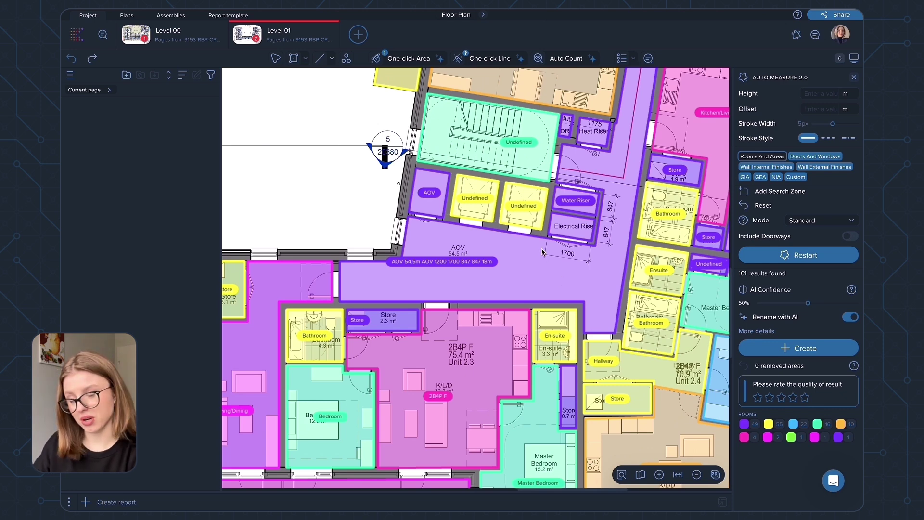
scroll(479, 262, "up", 2)
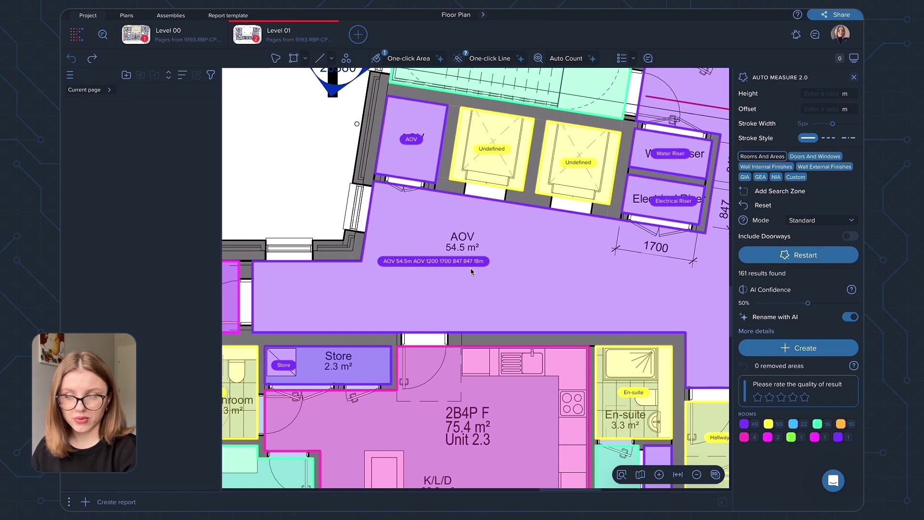
scroll(471, 272, "down", 5)
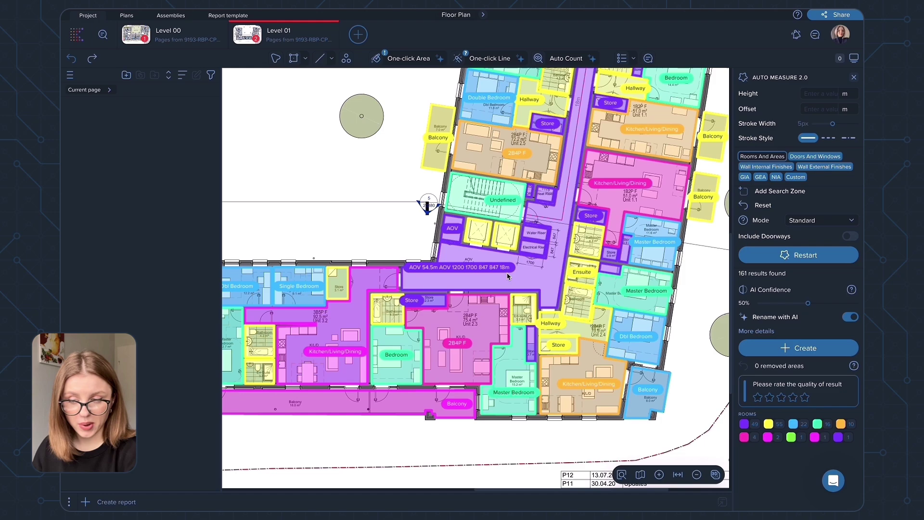
scroll(490, 272, "up", 8)
scroll(532, 272, "down", 5)
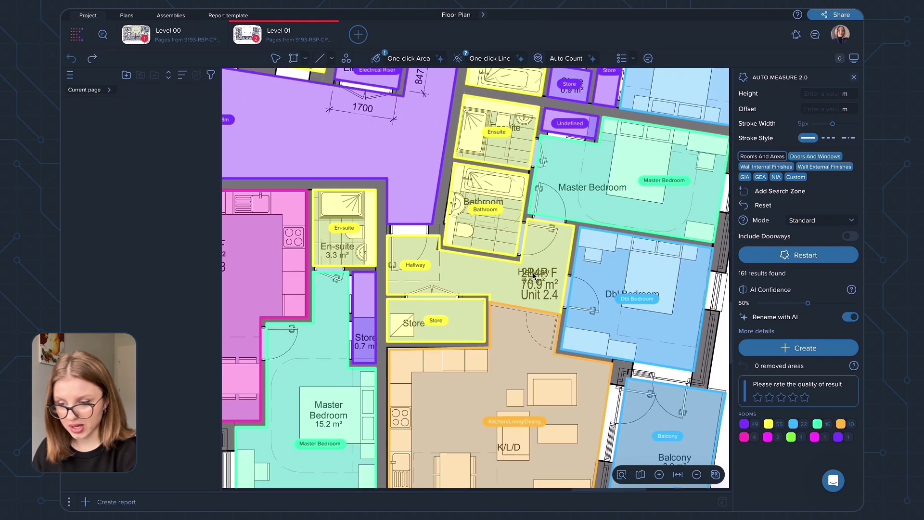
scroll(440, 220, "up", 3)
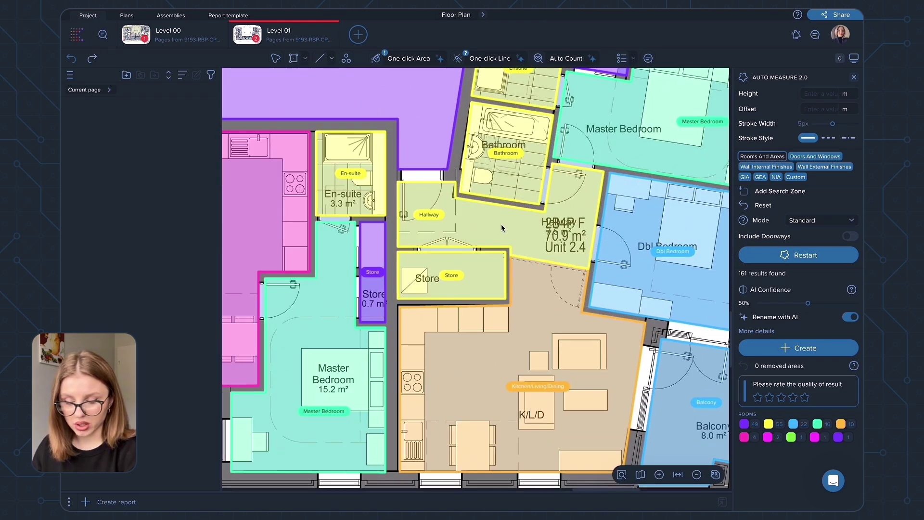
scroll(515, 245, "up", 2)
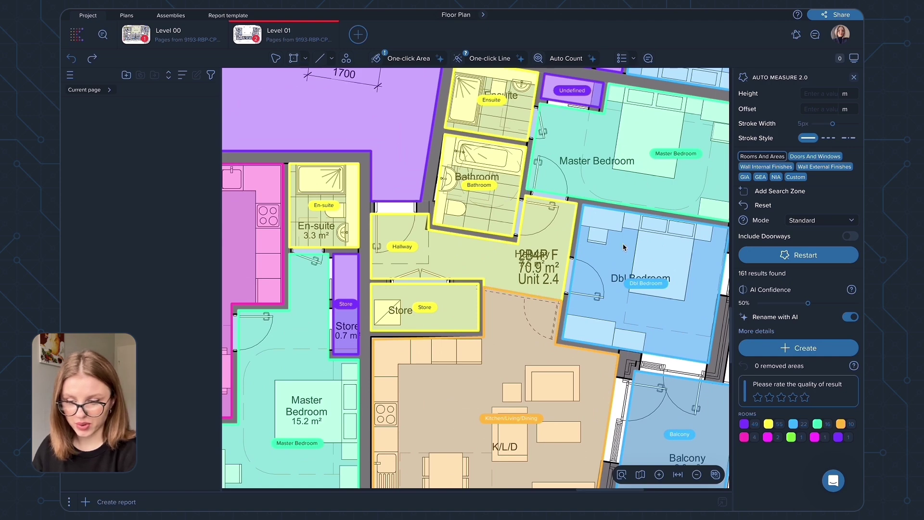
scroll(496, 369, "down", 2)
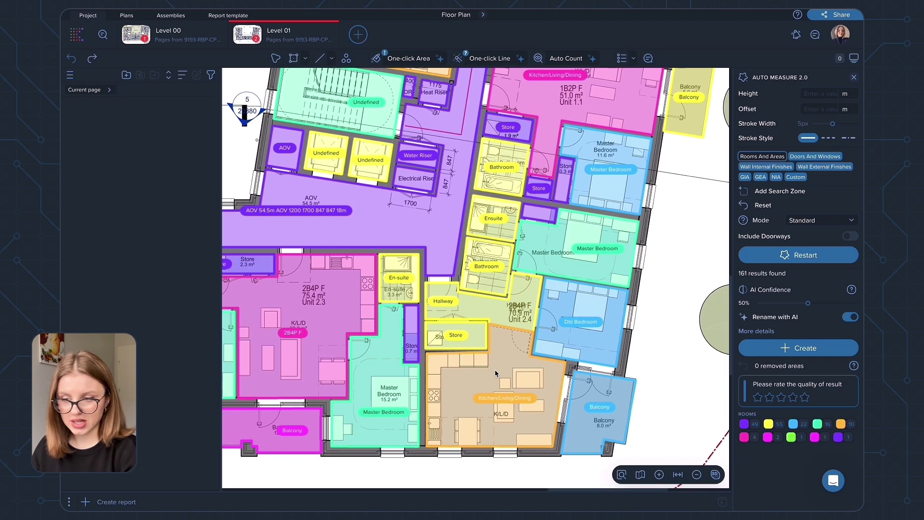
scroll(443, 233, "down", 2)
scroll(443, 232, "up", 2)
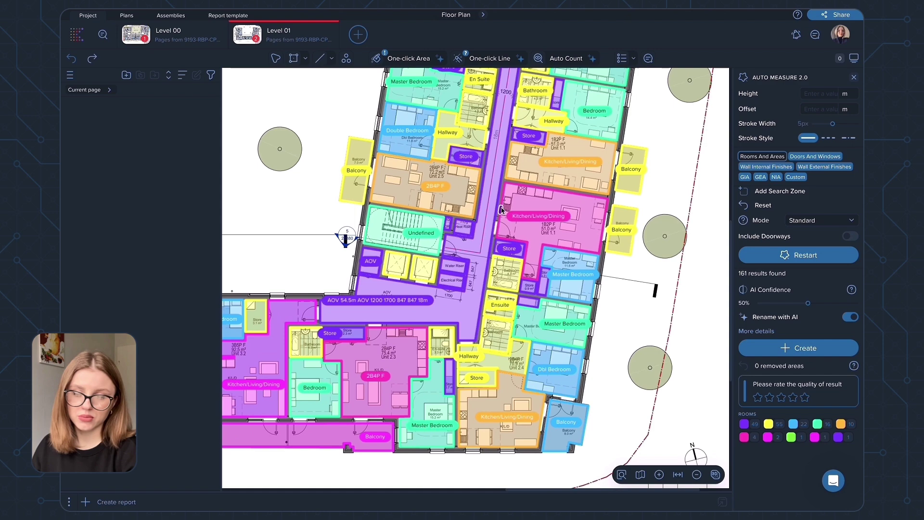
scroll(525, 176, "up", 4)
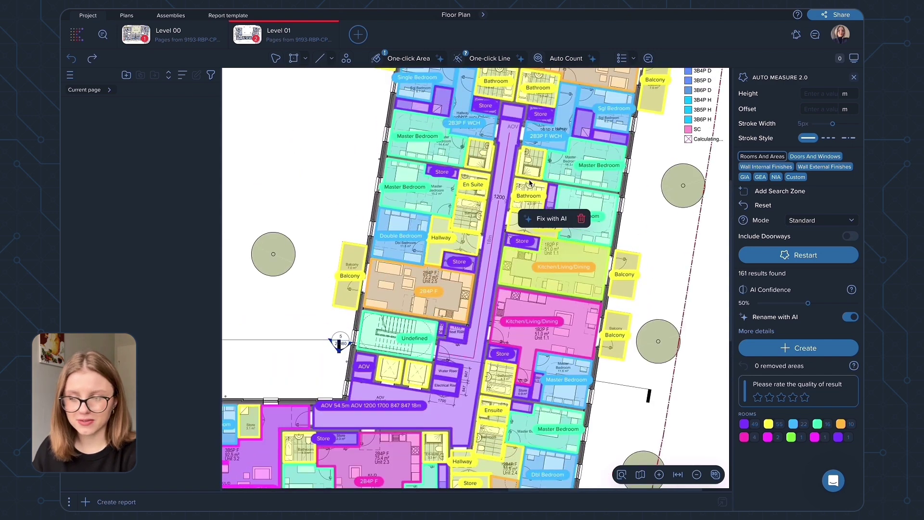
scroll(559, 136, "up", 5)
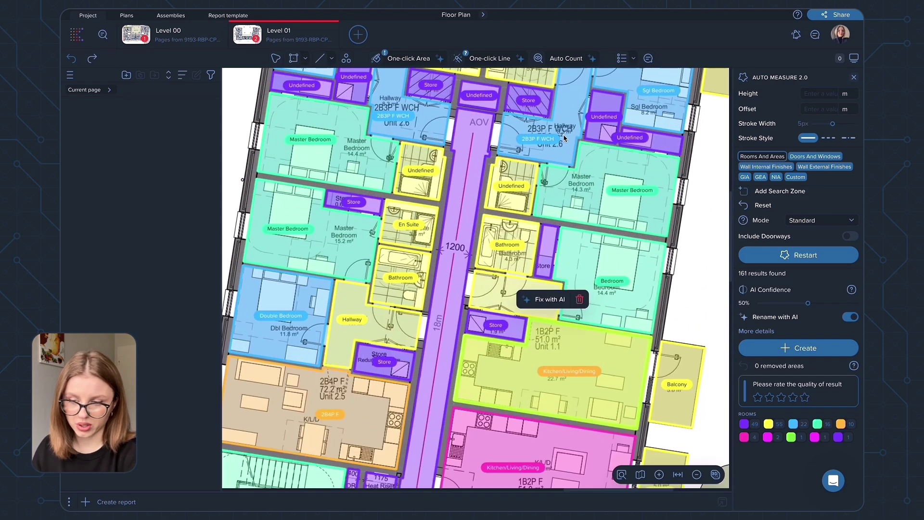
scroll(536, 195, "down", 5)
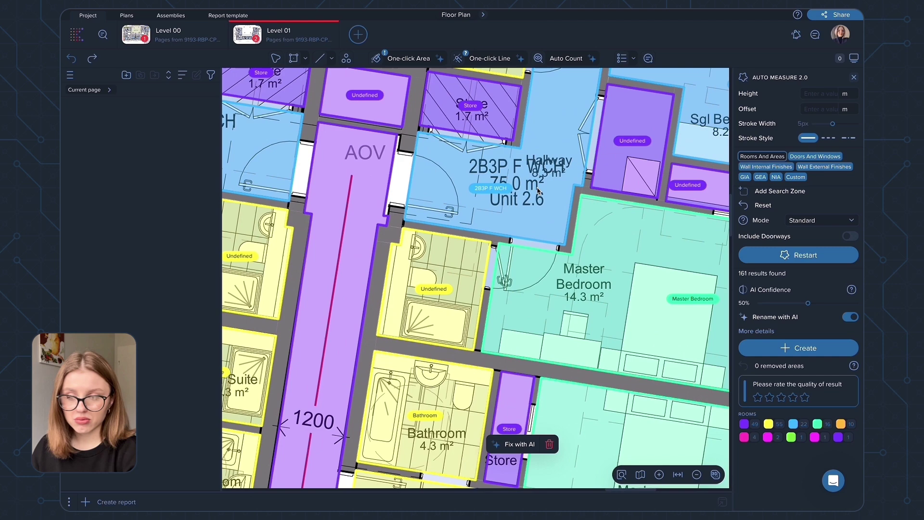
scroll(537, 191, "down", 1)
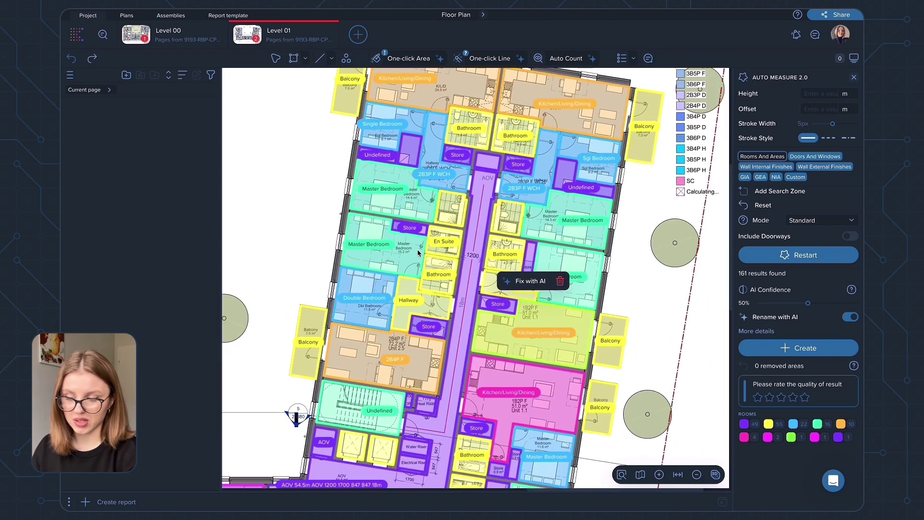
scroll(327, 347, "down", 2)
scroll(433, 312, "up", 4)
scroll(429, 347, "down", 4)
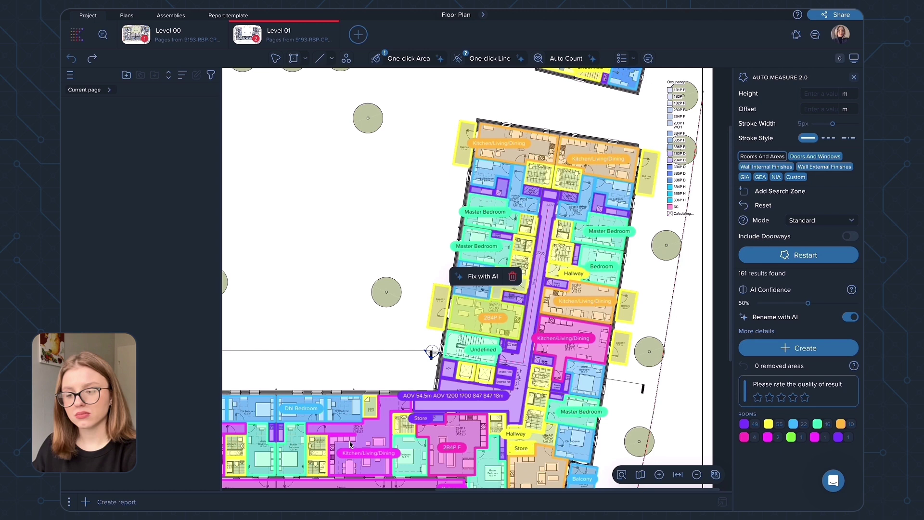
scroll(528, 308, "up", 3)
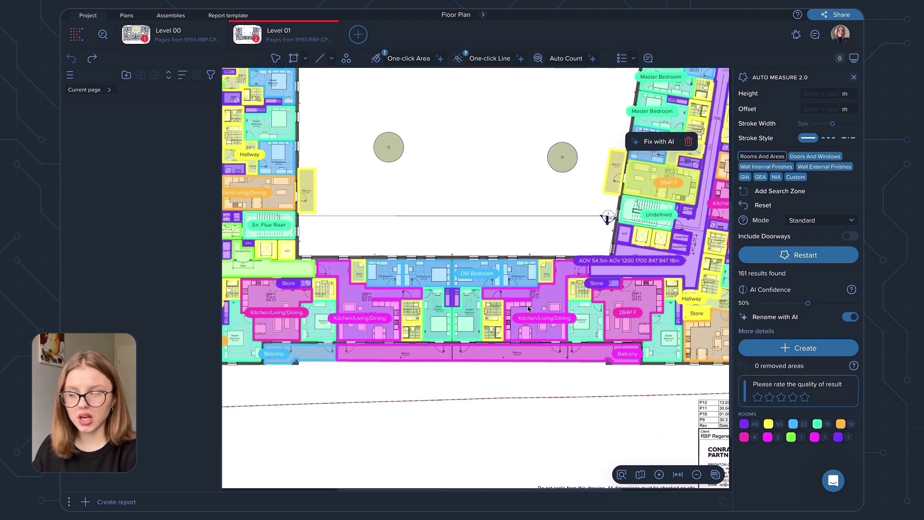
Prompt the AI renaming to add each room's area to its name, e.g. Bathroom (4.3 m²)
left_click(771, 332)
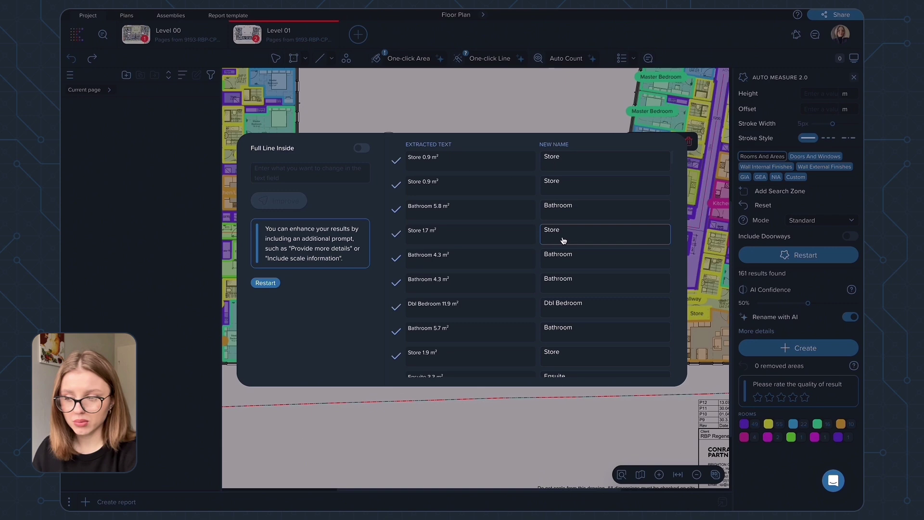
left_click(320, 171)
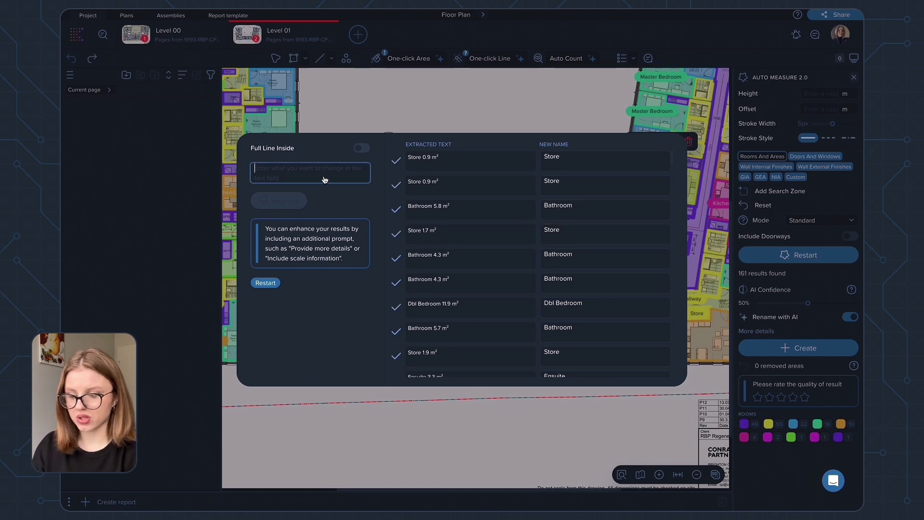
type("add the area")
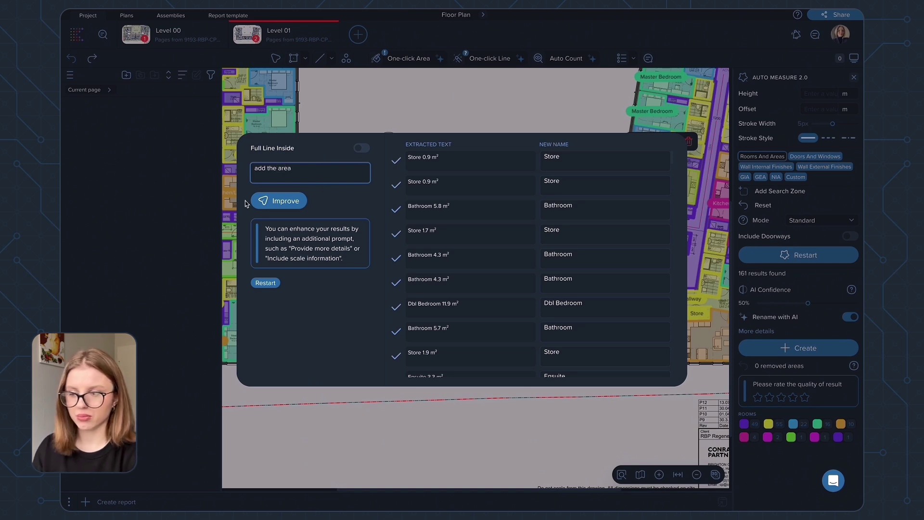
left_click(264, 201)
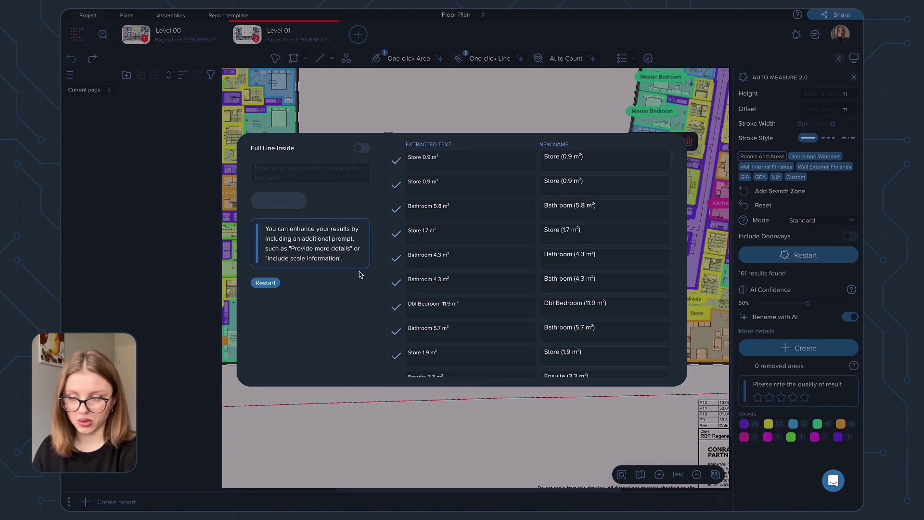
scroll(572, 249, "down", 5)
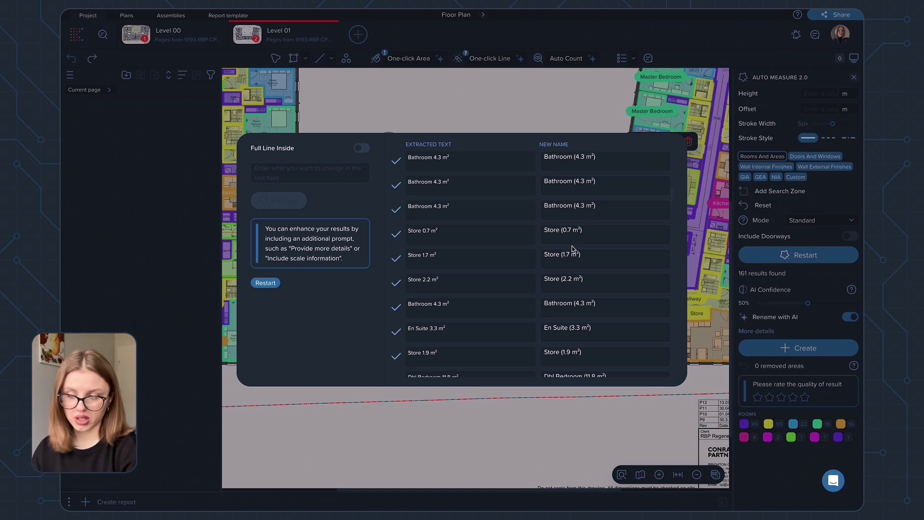
left_click(331, 172)
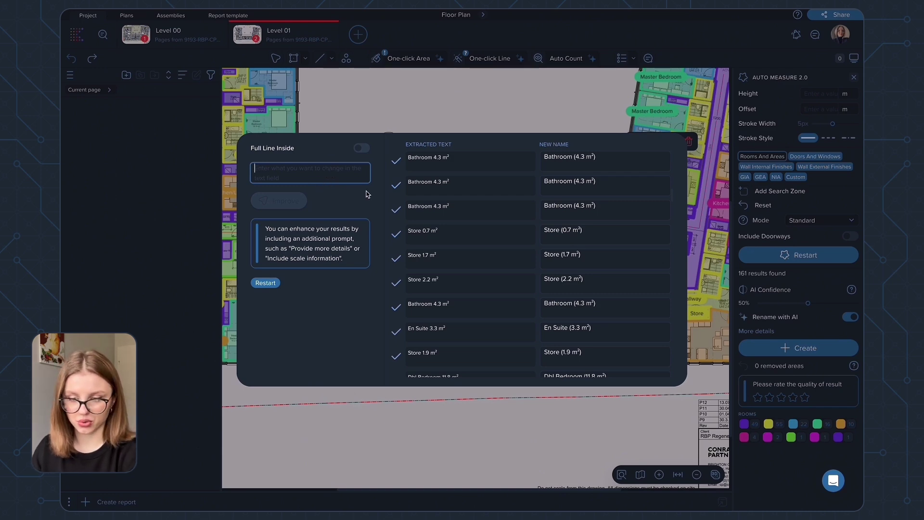
Create the 161 detected rooms as area measurements and review them in the list
left_click(742, 243)
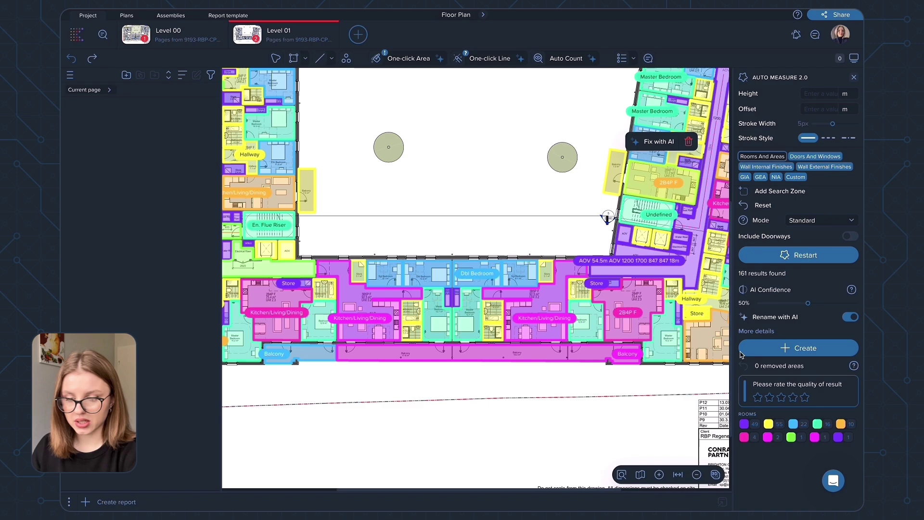
left_click(805, 348)
scroll(457, 322, "down", 3)
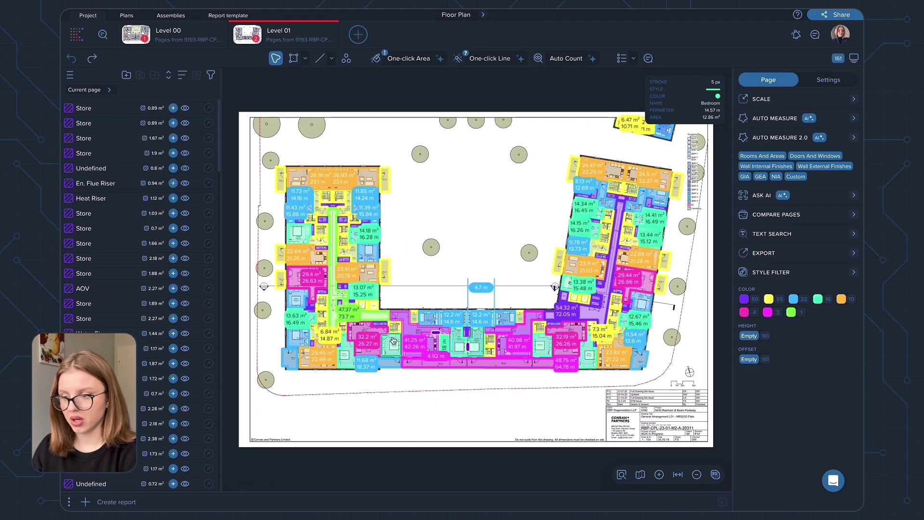
scroll(112, 230, "down", 4)
scroll(111, 274, "down", 5)
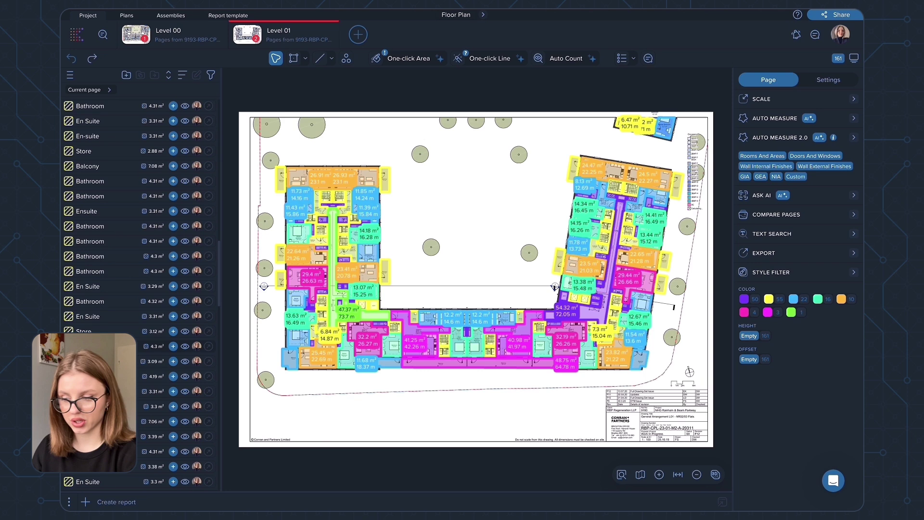
scroll(142, 376, "down", 10)
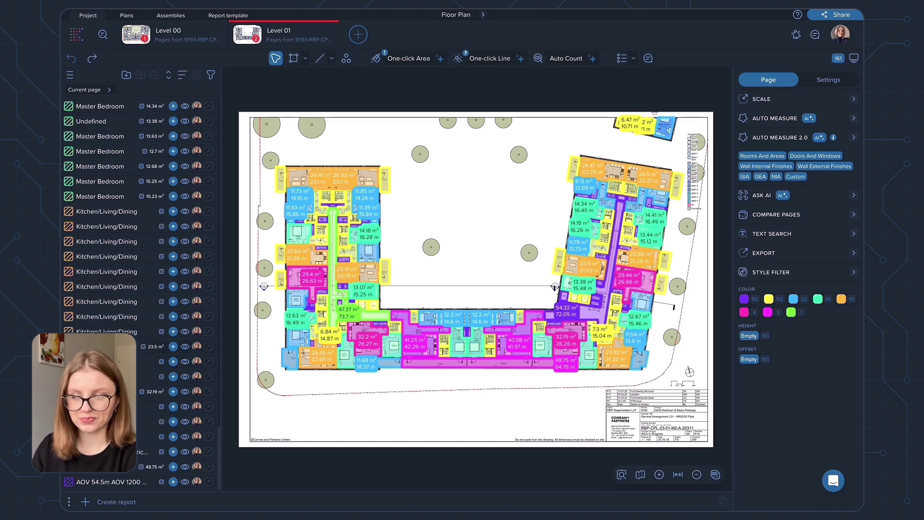
mouse_move(393, 218)
scroll(390, 220, "up", 2)
scroll(391, 219, "down", 2)
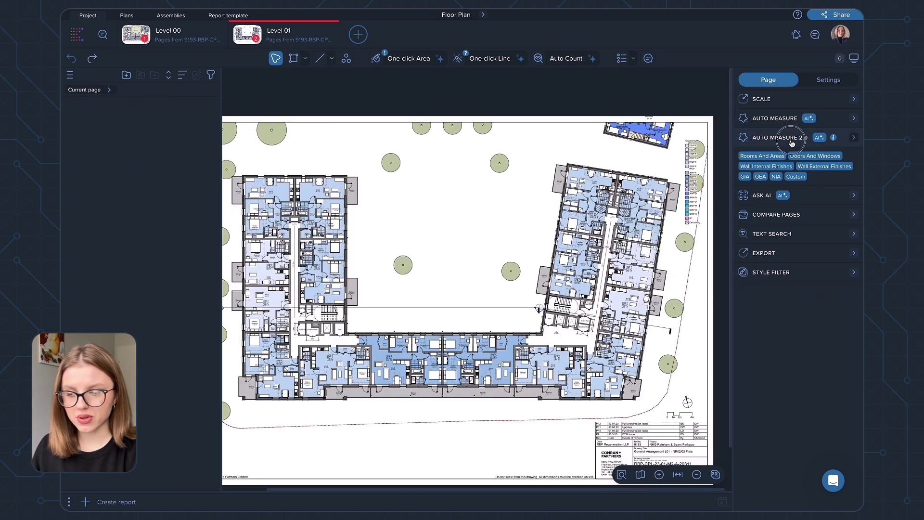
Run Doors And Windows detection, finding 230 results, and set Save as to Count
left_click(789, 138)
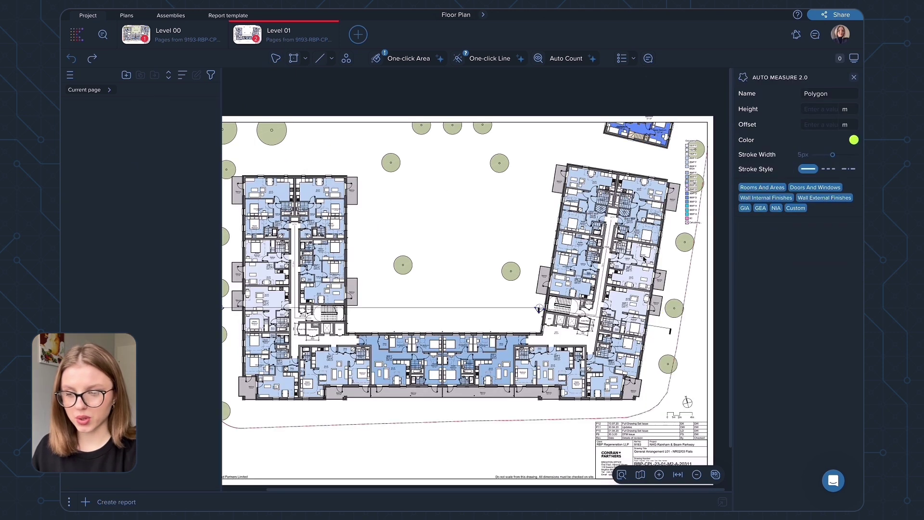
left_click(794, 189)
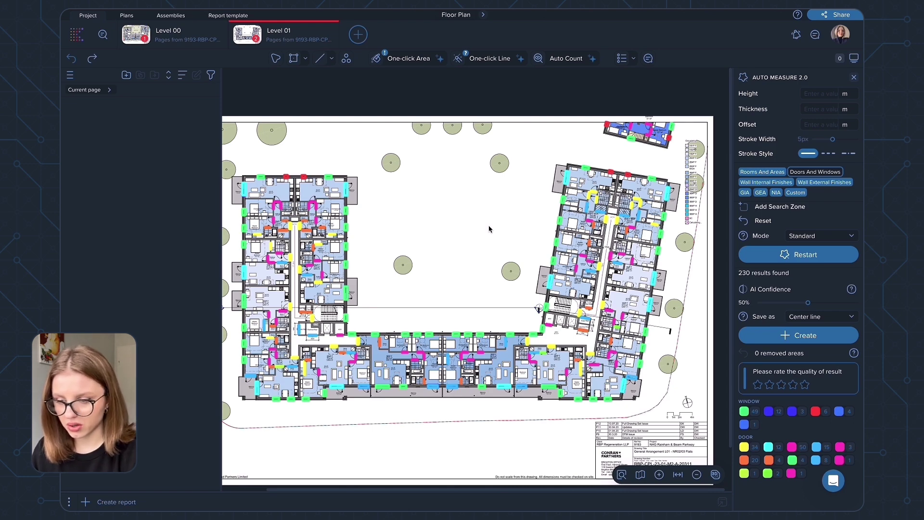
scroll(489, 228, "up", 5)
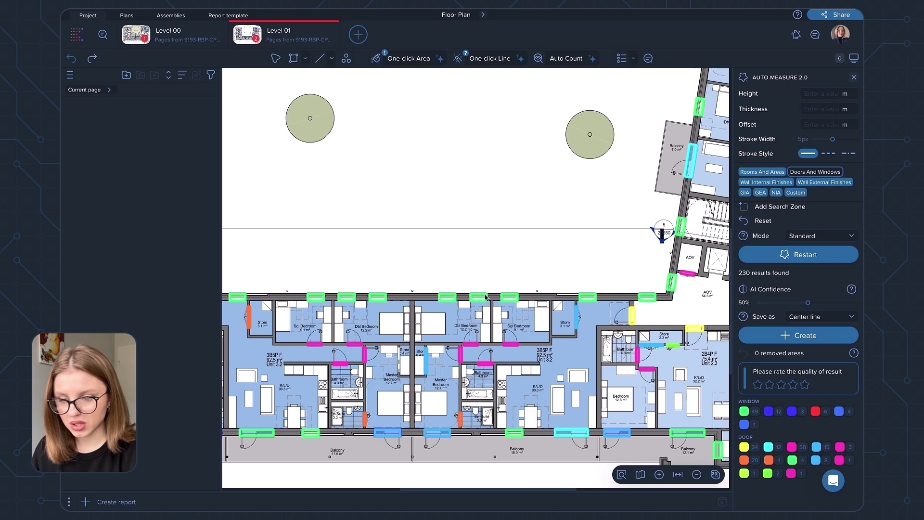
scroll(503, 299, "down", 4)
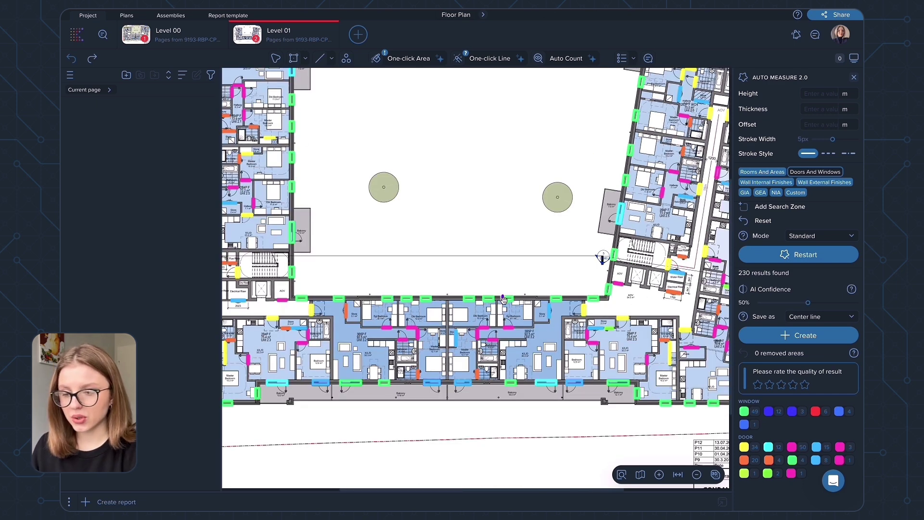
scroll(562, 260, "down", 1)
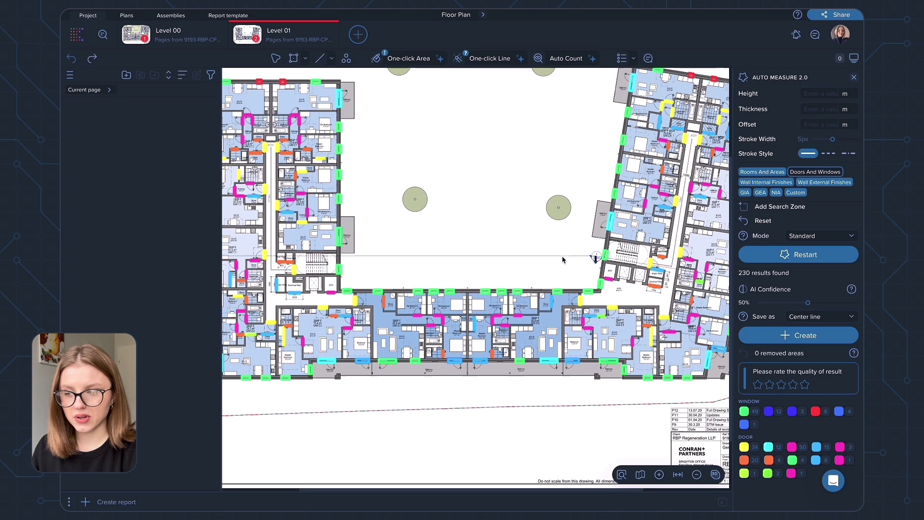
scroll(562, 260, "down", 1)
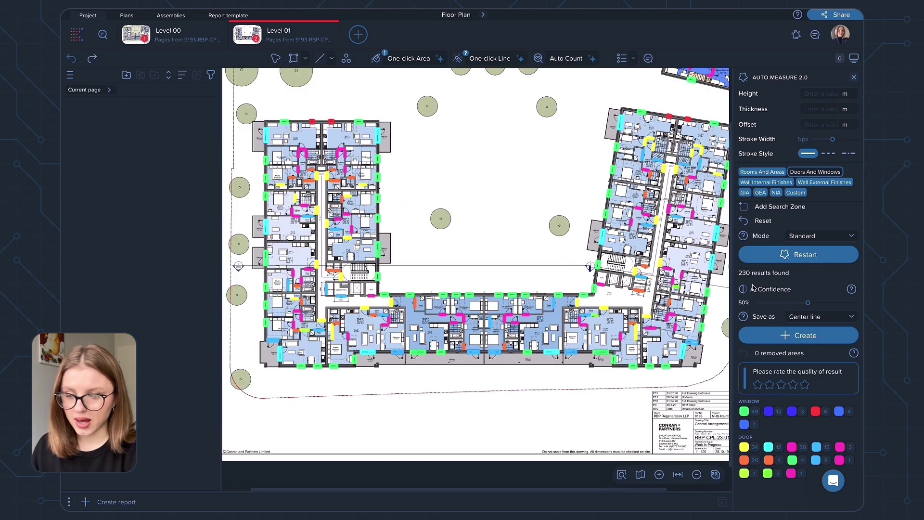
left_click(793, 317)
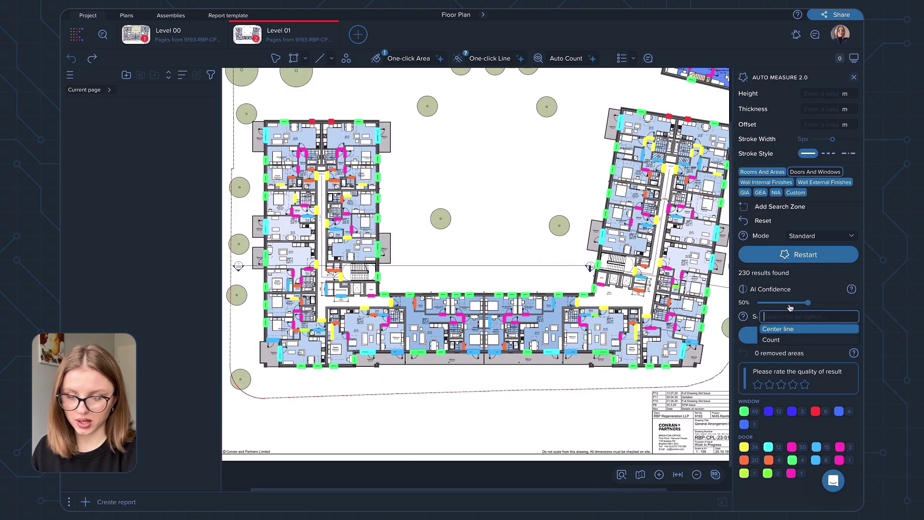
left_click(797, 345)
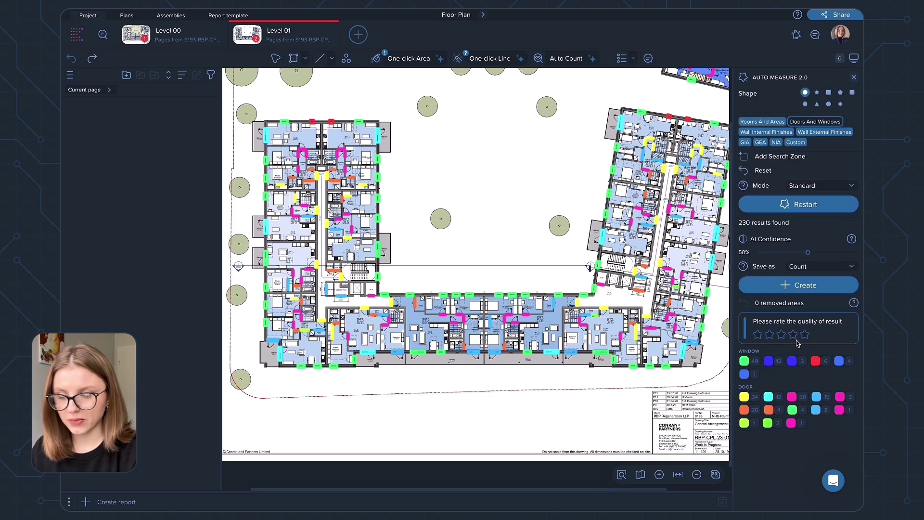
Create the door and window counts and expand the Window 1000 mm group
left_click(788, 293)
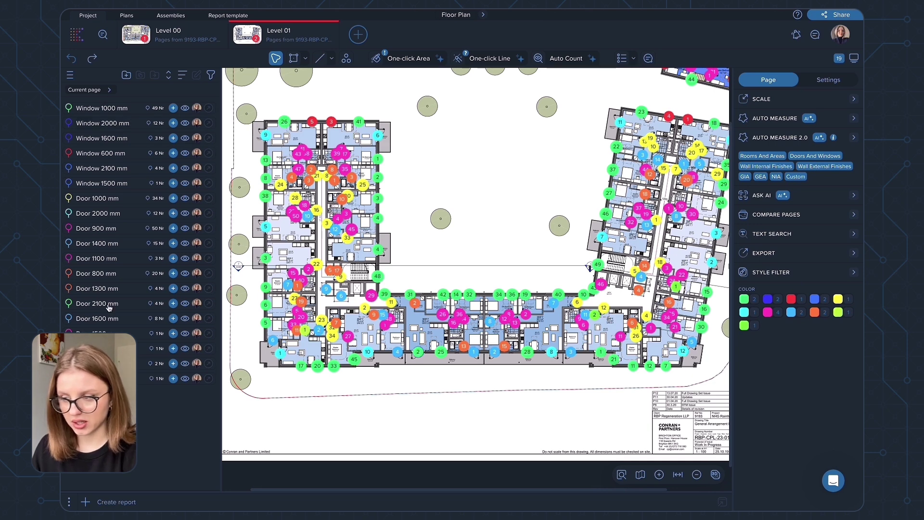
left_click(86, 112)
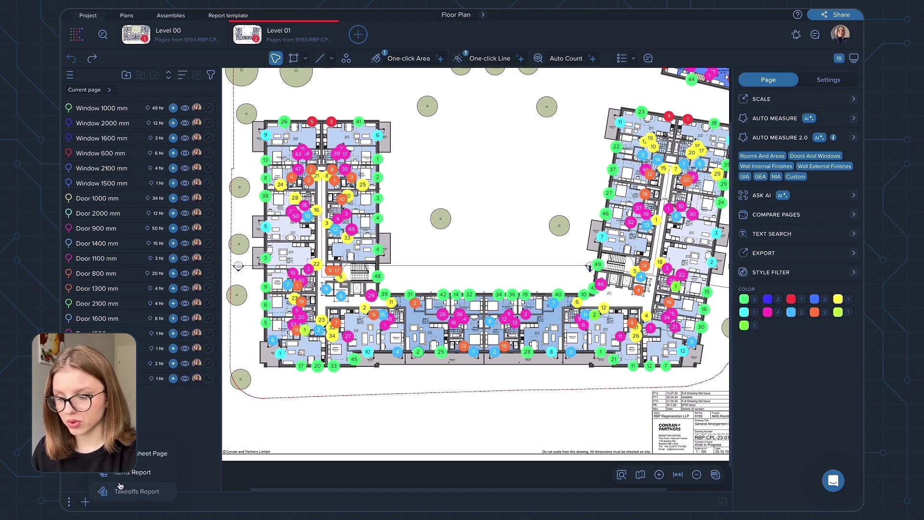
Add a Sheet 1 report page with rows grouped by Measurement name
left_click(120, 486)
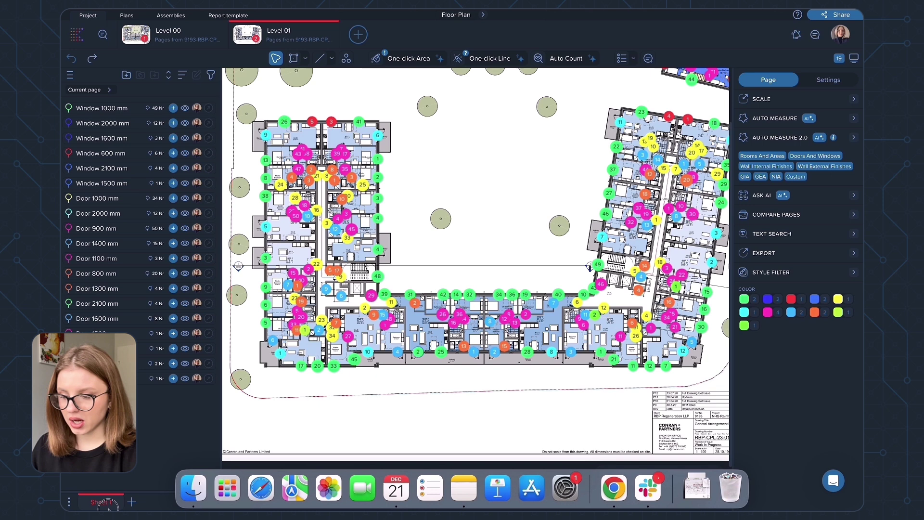
left_click(106, 505)
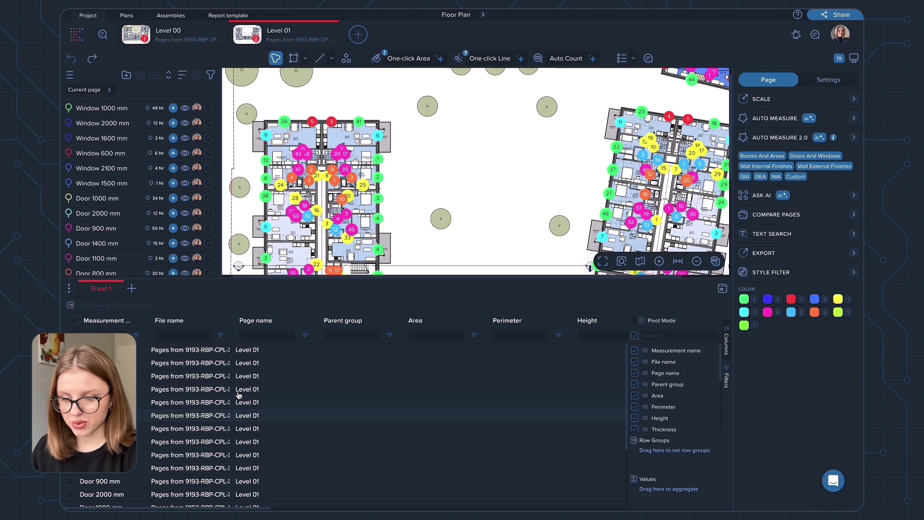
left_click_drag(646, 350, 250, 307)
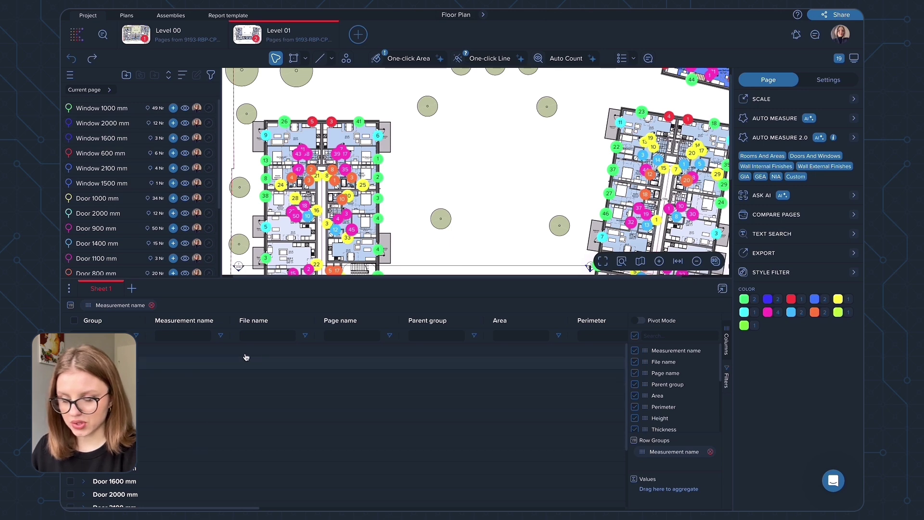
Hide the Area, Perimeter, Height, Thickness, Volume, Vertical area, Length, Parent group and Page name columns
left_click(634, 396)
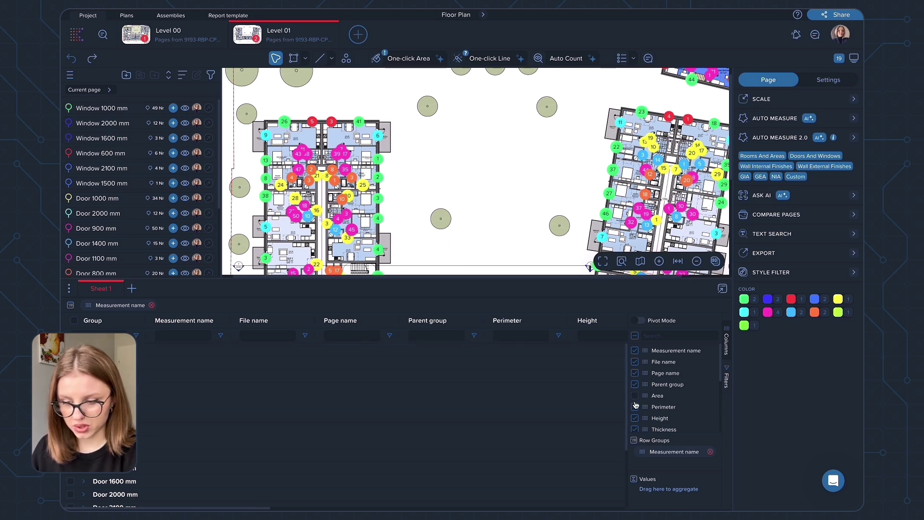
left_click(635, 406)
left_click(635, 418)
scroll(635, 418, "down", 2)
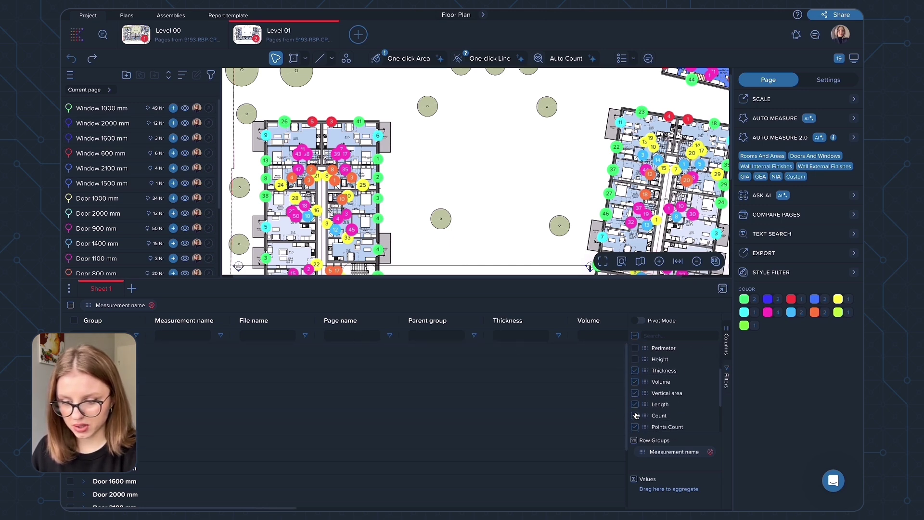
left_click(634, 371)
left_click(635, 382)
left_click(634, 393)
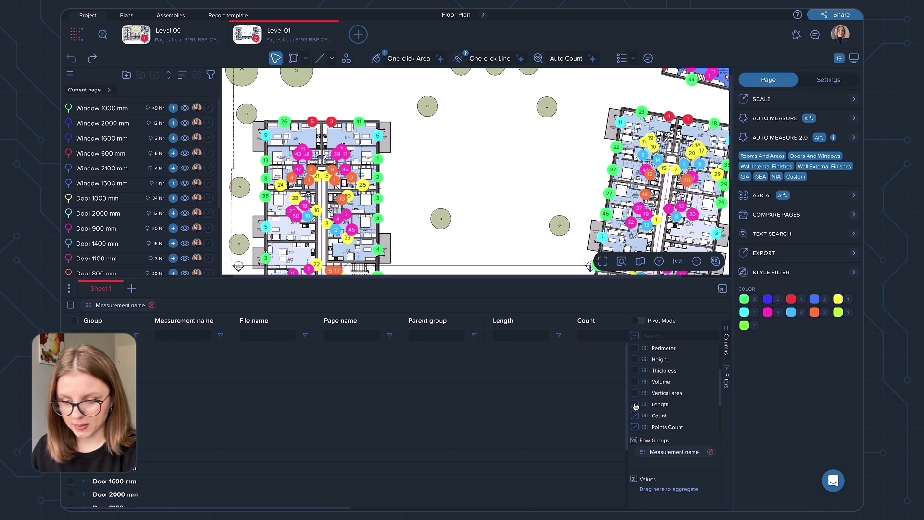
left_click(635, 405)
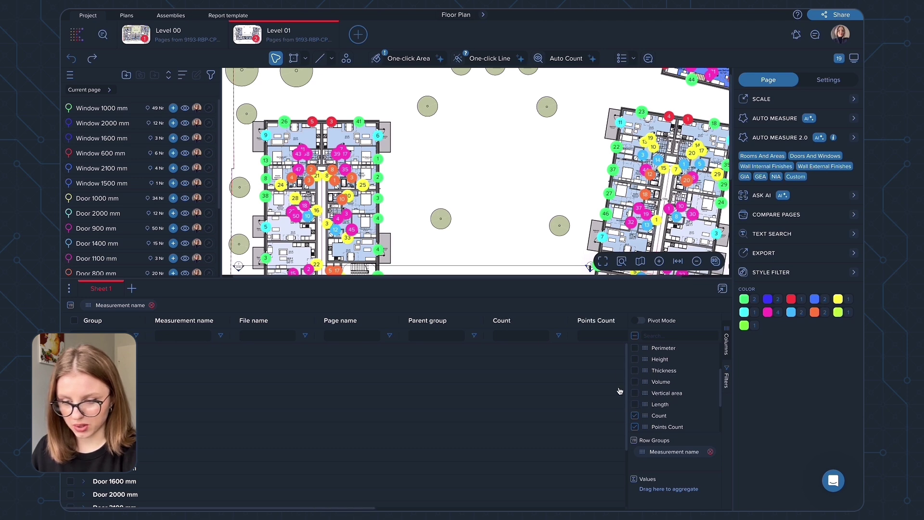
scroll(638, 371, "up", 2)
left_click(634, 358)
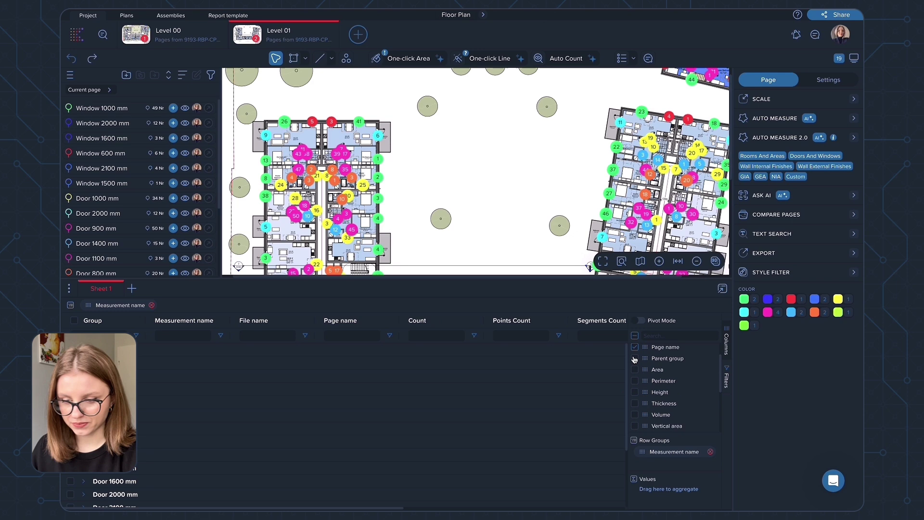
left_click(635, 347)
scroll(639, 380, "down", 3)
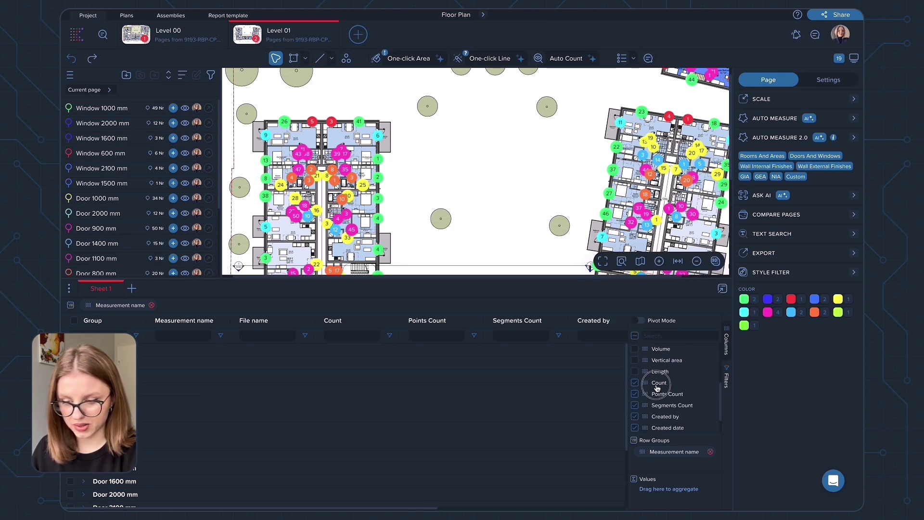
Sum the Count values for each measurement name group
left_click_drag(648, 382, 652, 491)
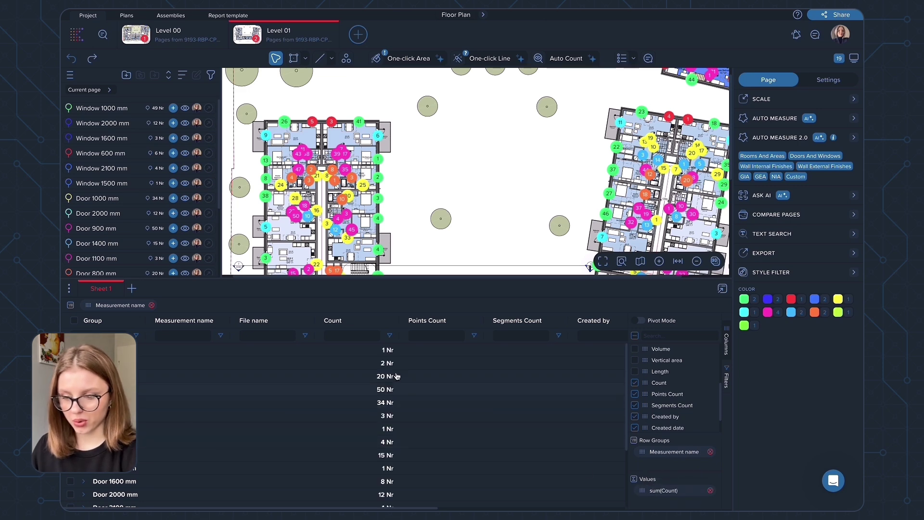
scroll(396, 361, "down", 3)
scroll(379, 409, "up", 3)
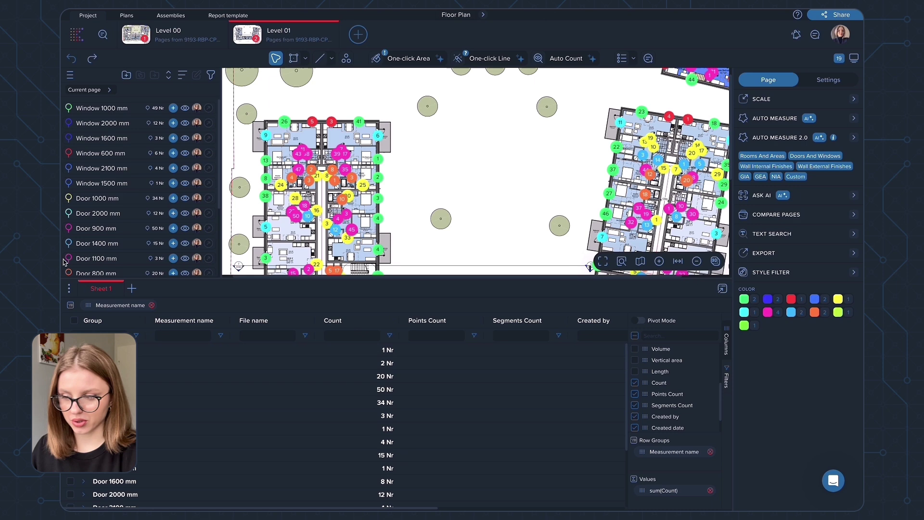
Run Wall Internal Finishes detection with AI renaming and zoom in to check the 380 labelled lines
left_click(765, 166)
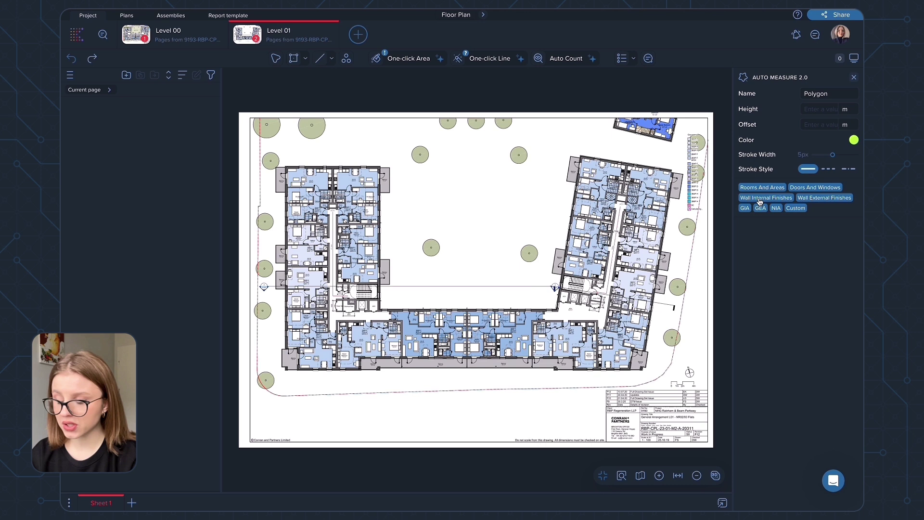
left_click(760, 200)
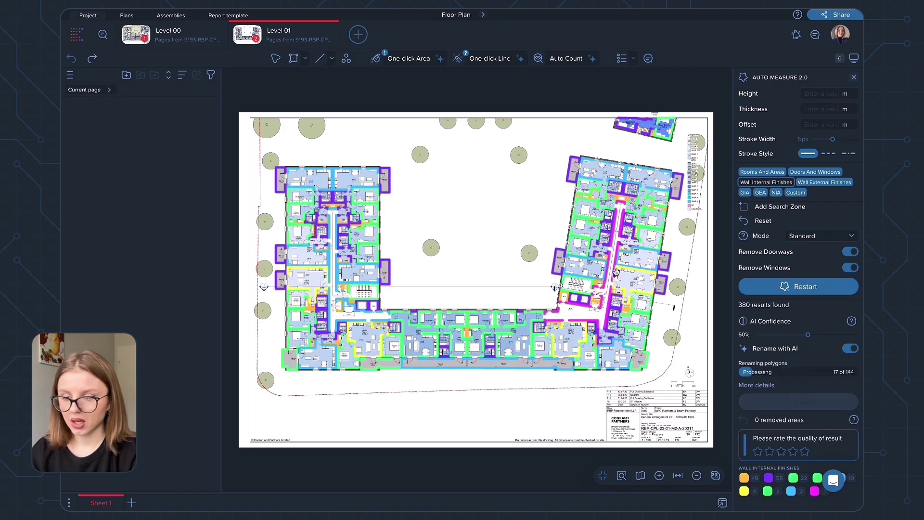
scroll(580, 252, "up", 5)
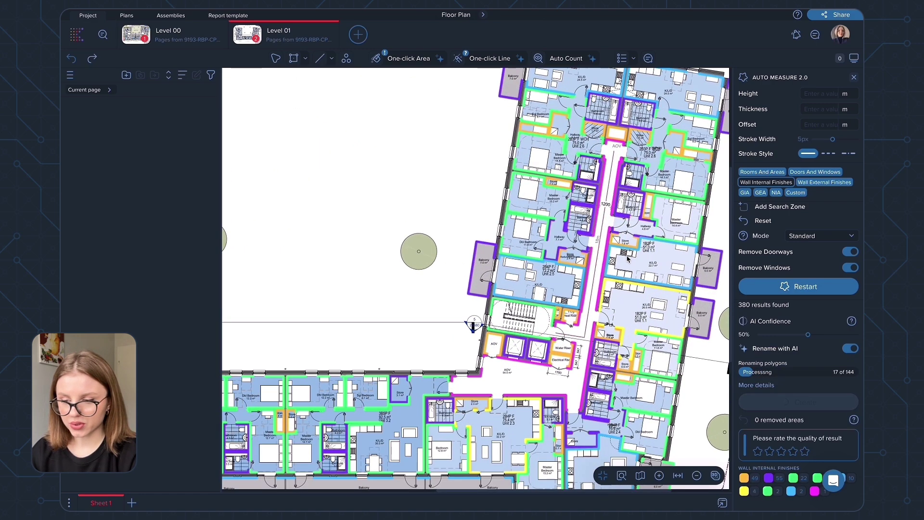
scroll(580, 252, "up", 1)
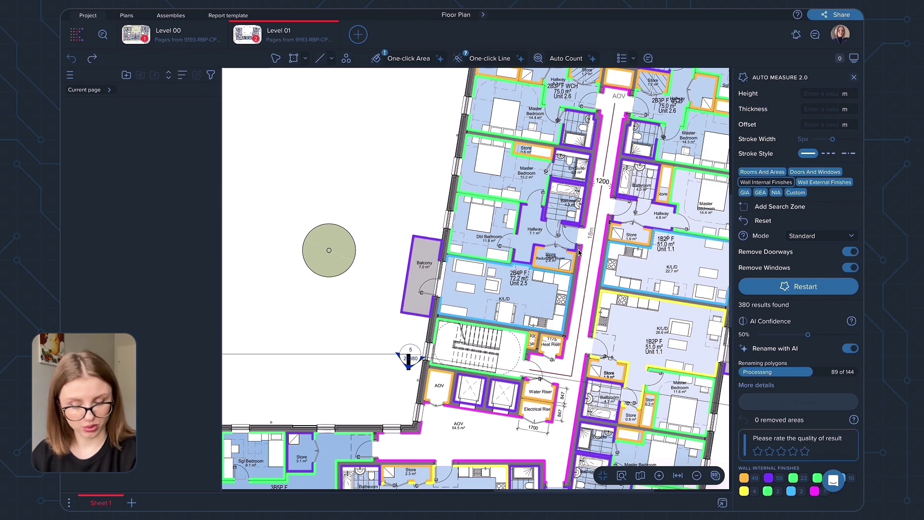
scroll(517, 182, "up", 4)
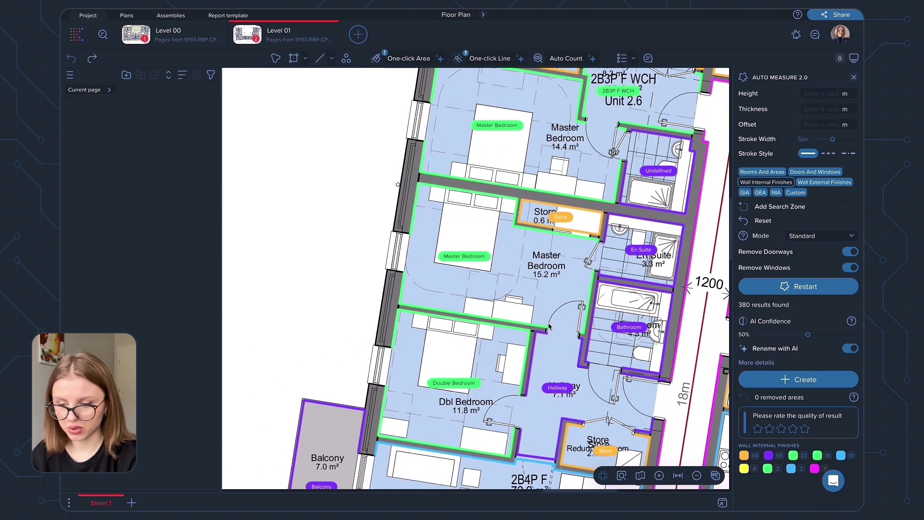
scroll(565, 345, "down", 5)
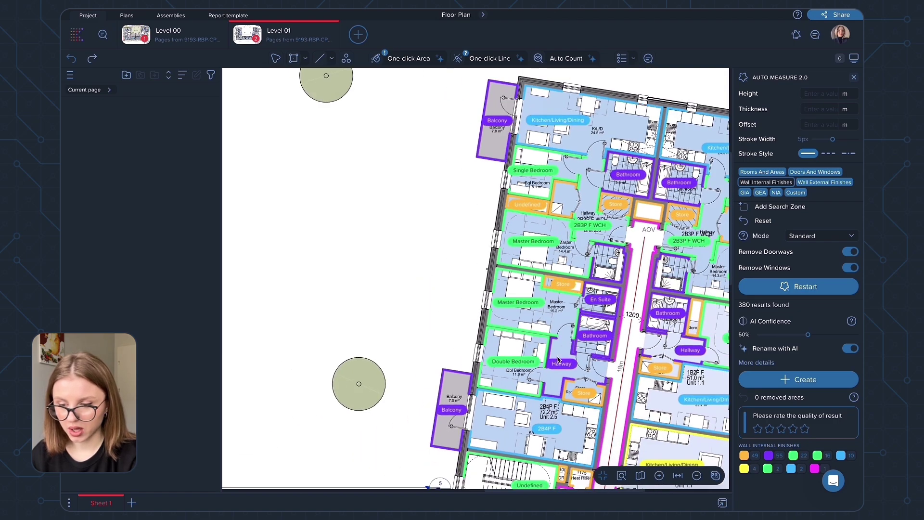
scroll(537, 327, "down", 2)
scroll(563, 308, "up", 5)
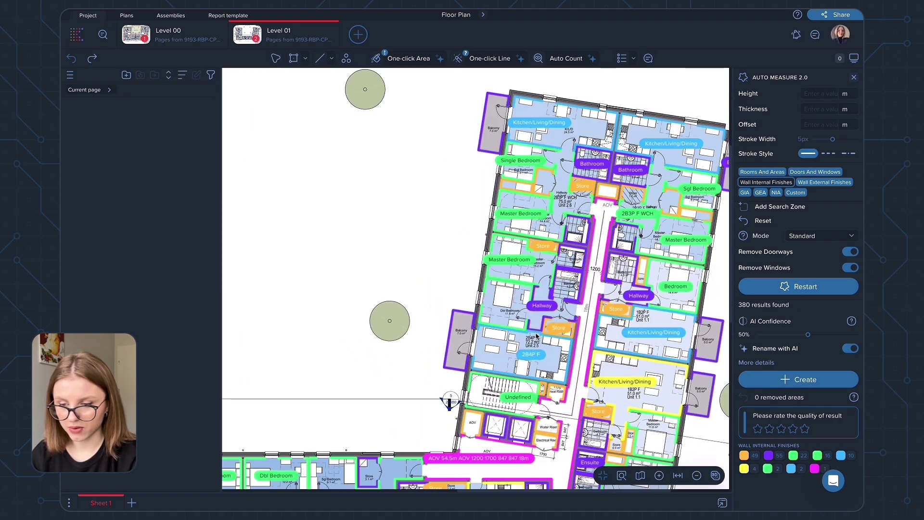
scroll(532, 328, "down", 4)
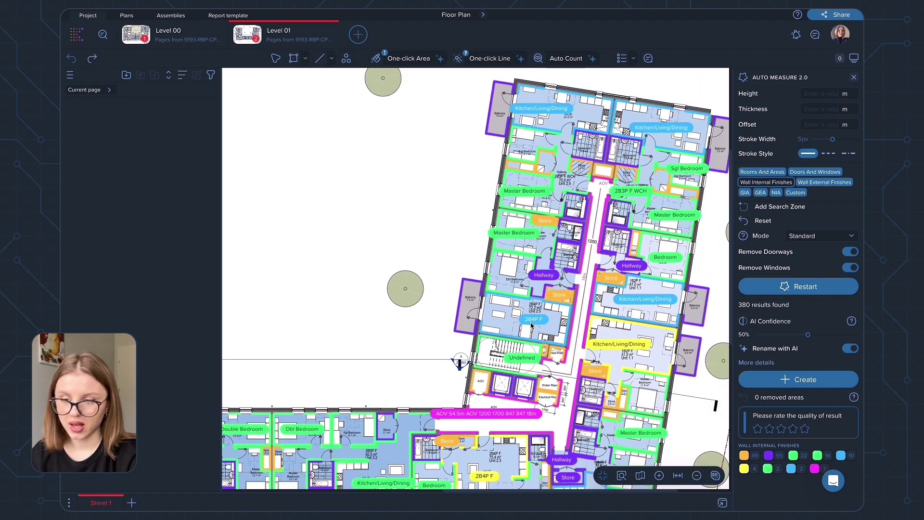
scroll(543, 255, "up", 3)
scroll(543, 255, "up", 3)
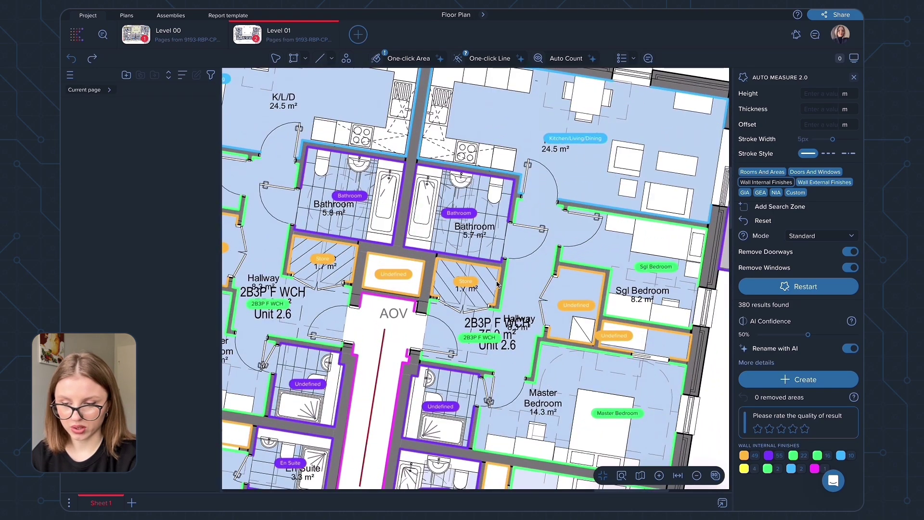
scroll(511, 218, "down", 5)
scroll(544, 302, "up", 2)
scroll(544, 301, "up", 2)
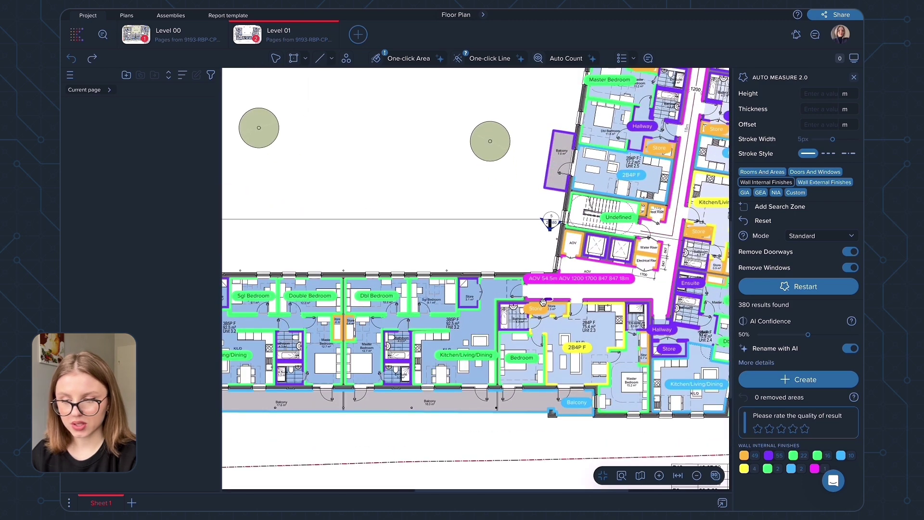
scroll(498, 341, "down", 3)
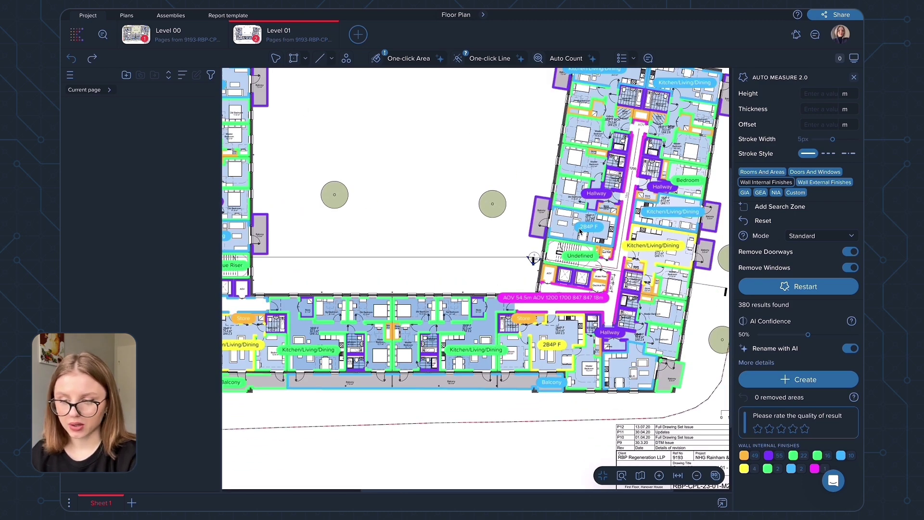
scroll(580, 231, "up", 4)
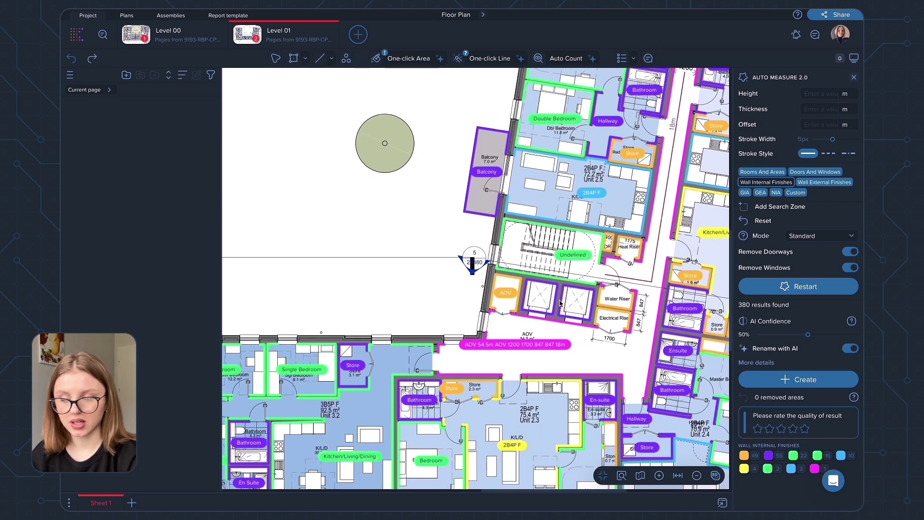
Review the extracted text and AI names like Store, Heat Riser and AOV, then close the review
left_click(744, 365)
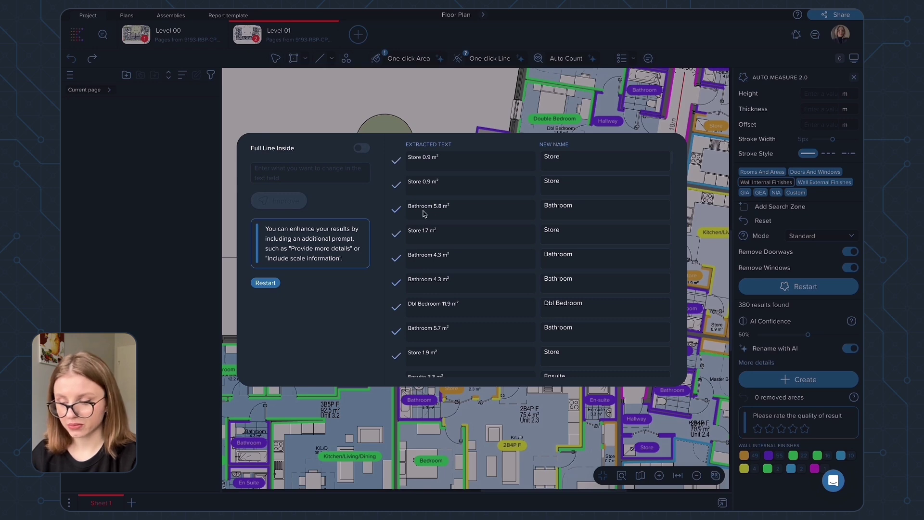
left_click(322, 178)
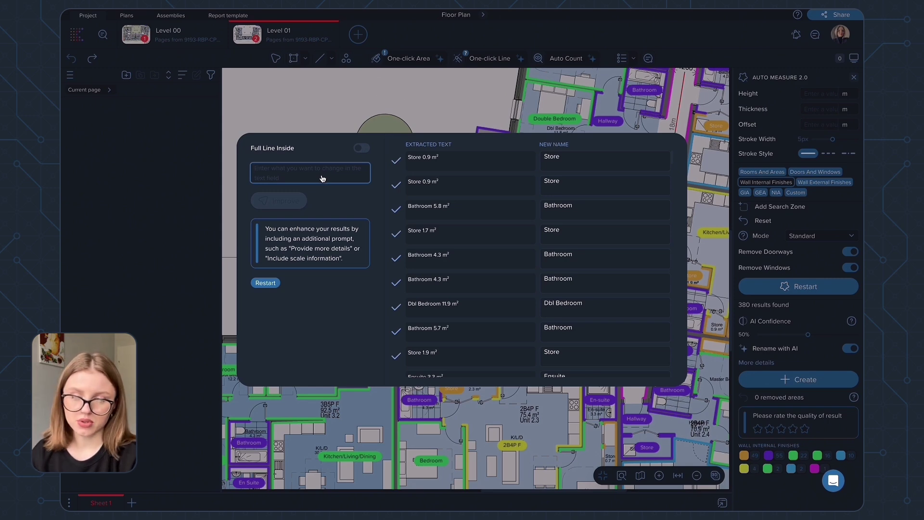
left_click(380, 123)
scroll(427, 268, "down", 5)
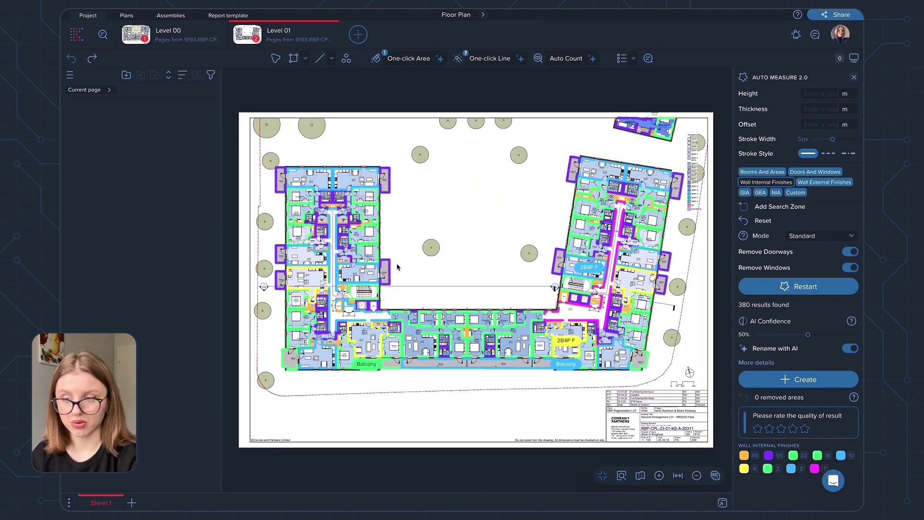
Save the wall finish results as measurements and scroll through the measurement list
left_click(777, 381)
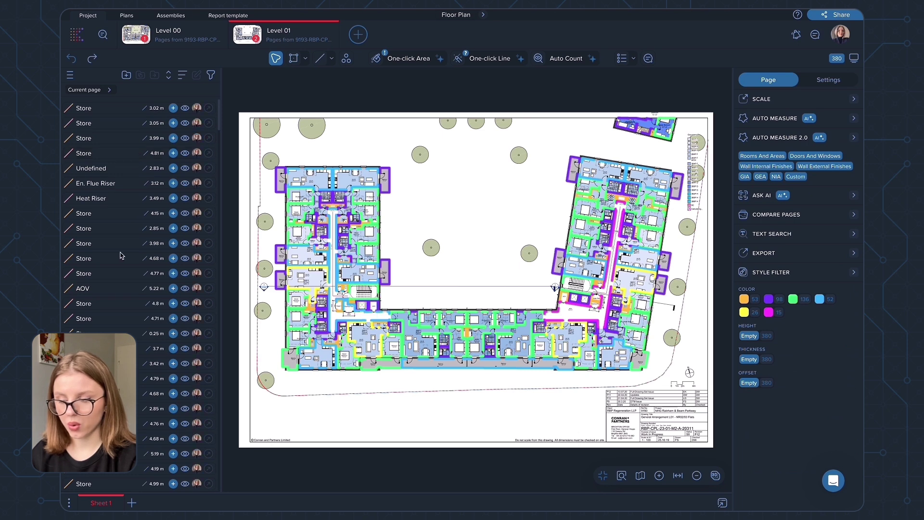
scroll(121, 257, "down", 3)
scroll(121, 257, "down", 10)
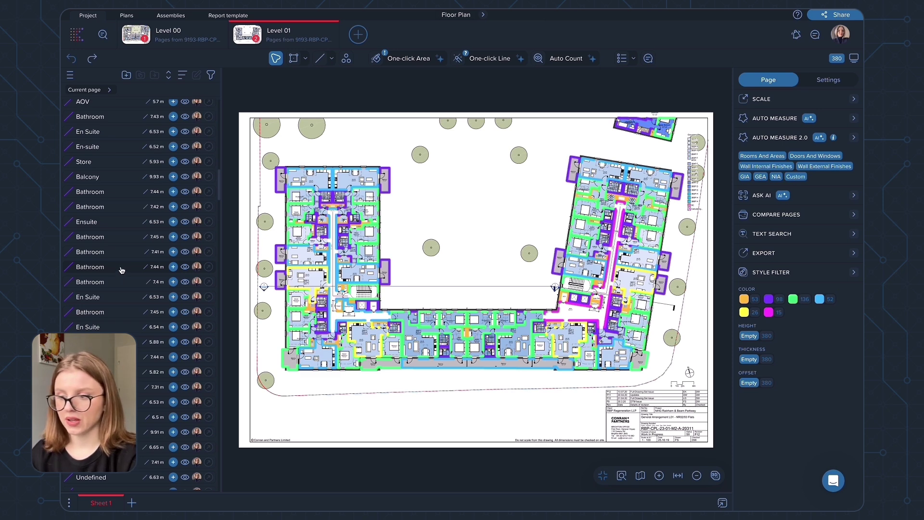
Check the measurement filter's colour option, then close the filter without applying it
left_click(211, 74)
left_click(227, 131)
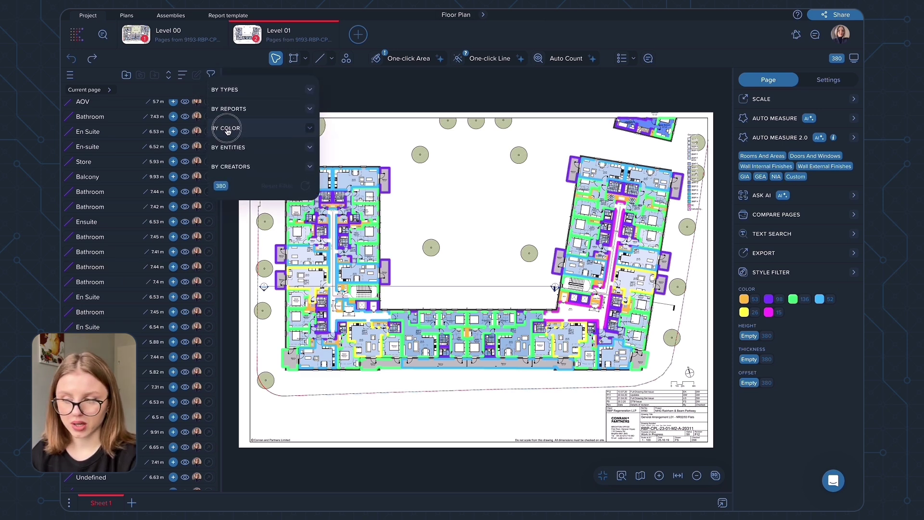
left_click(360, 153)
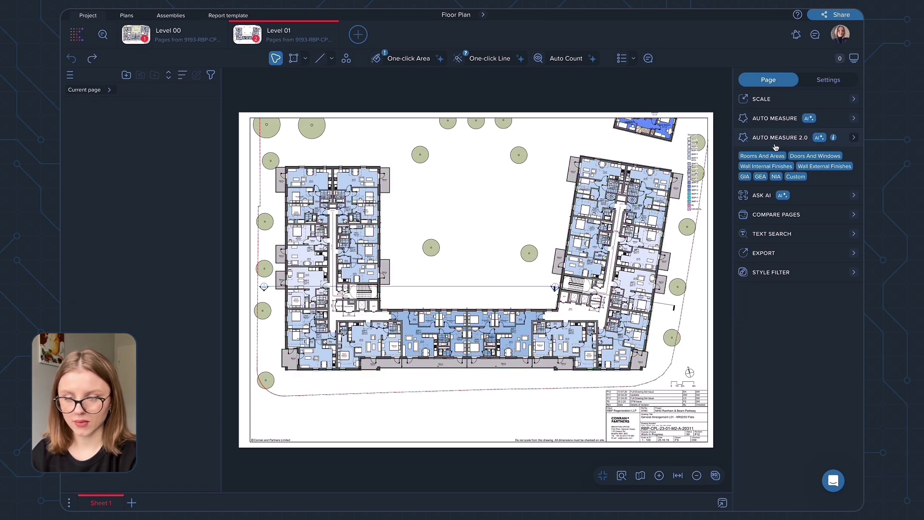
Auto-measure Wall External Finishes with AI, create the two outline polylines, and return to Auto Measure 2.0
left_click(776, 138)
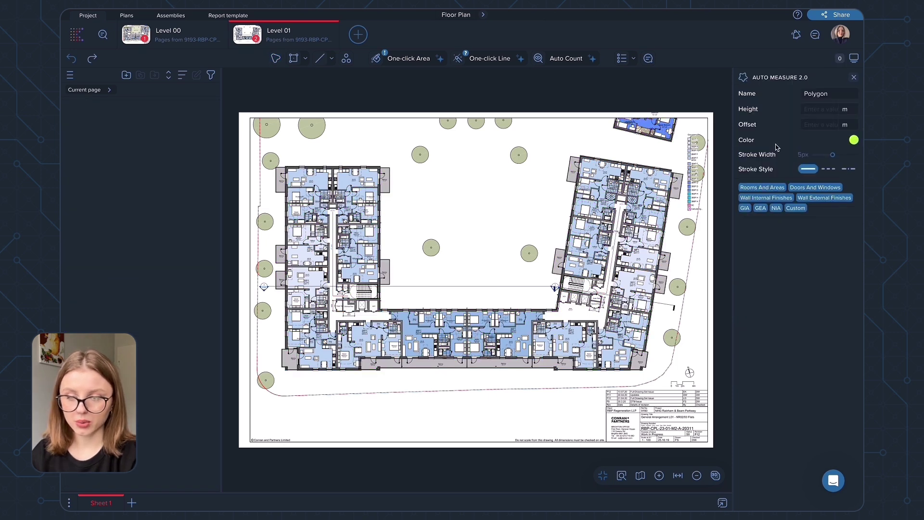
left_click(810, 203)
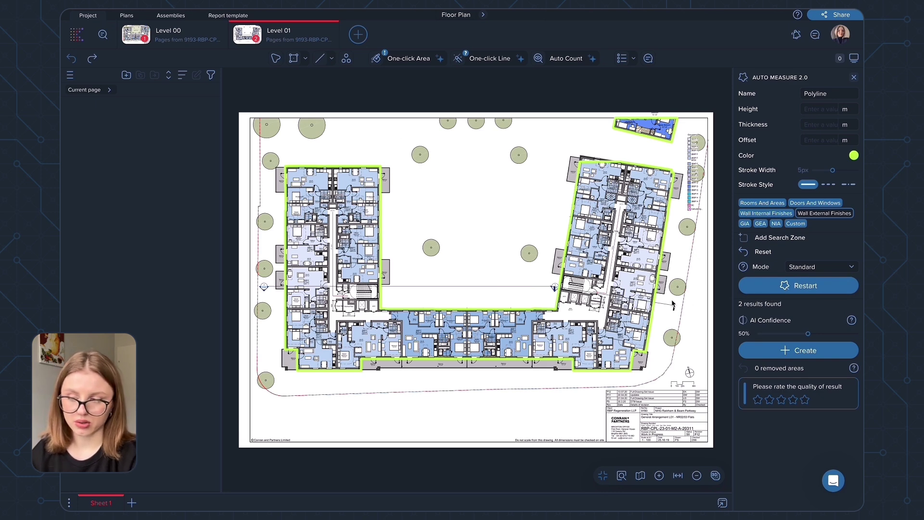
left_click(798, 350)
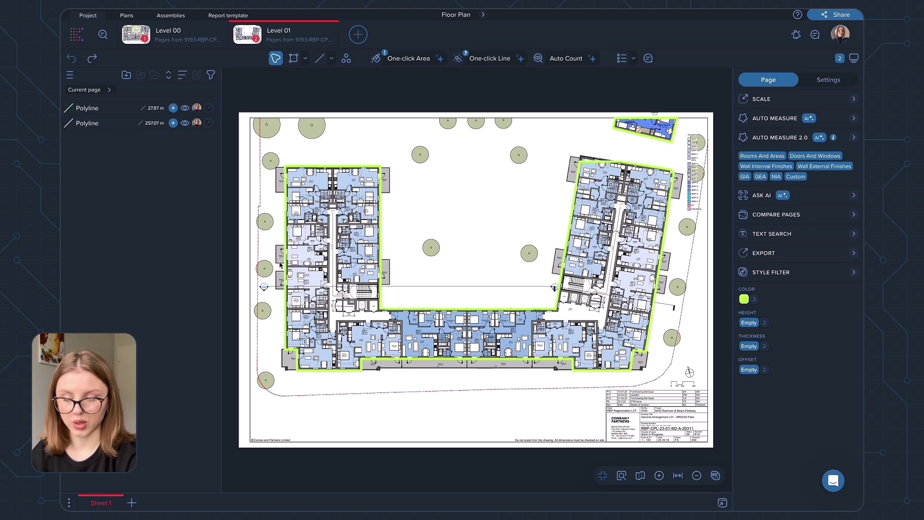
left_click(779, 137)
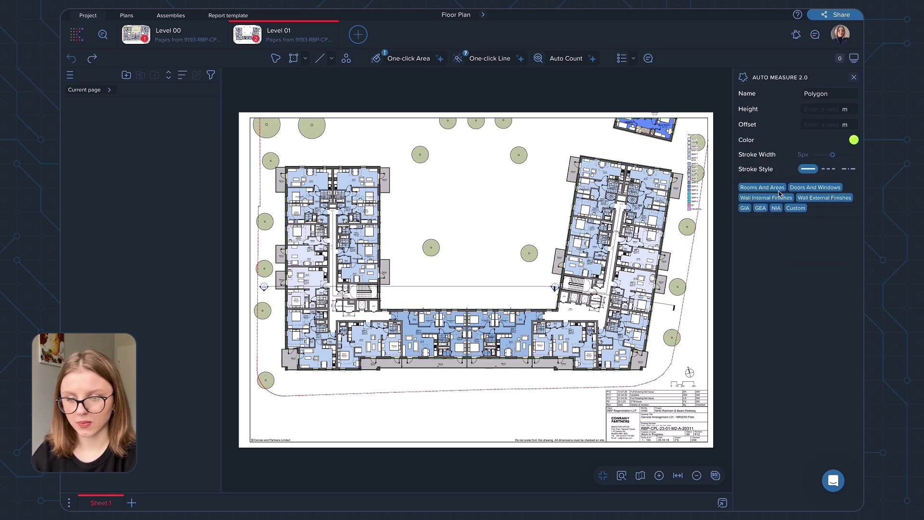
left_click(745, 210)
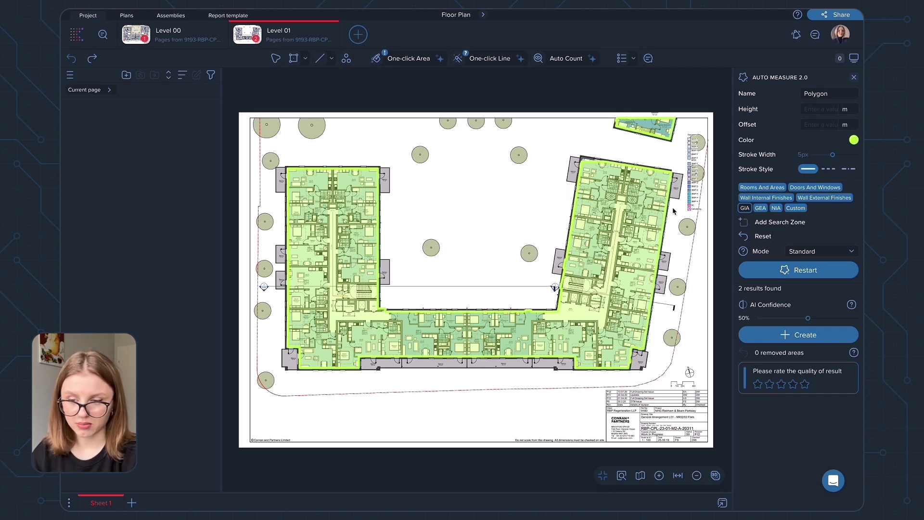
left_click(756, 218)
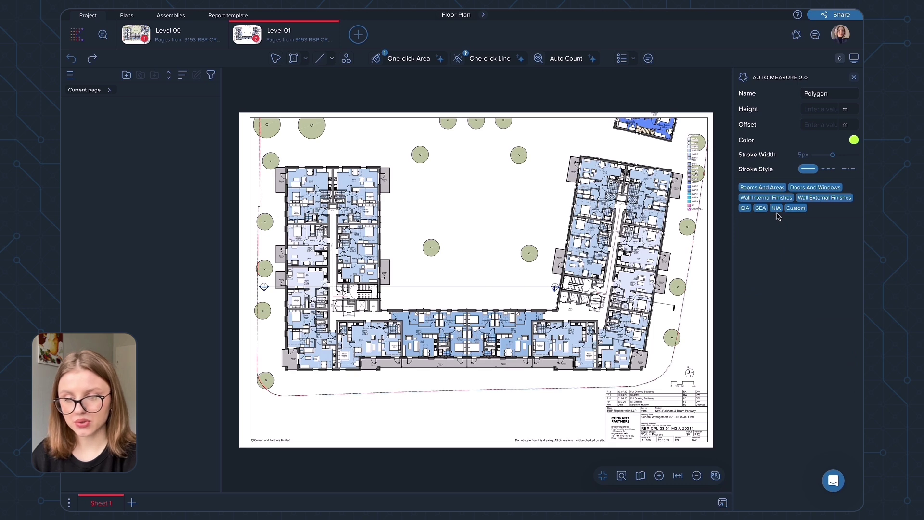
Run the NIA search, review the 17 unit areas, create them as measurements, then remove them
left_click(775, 209)
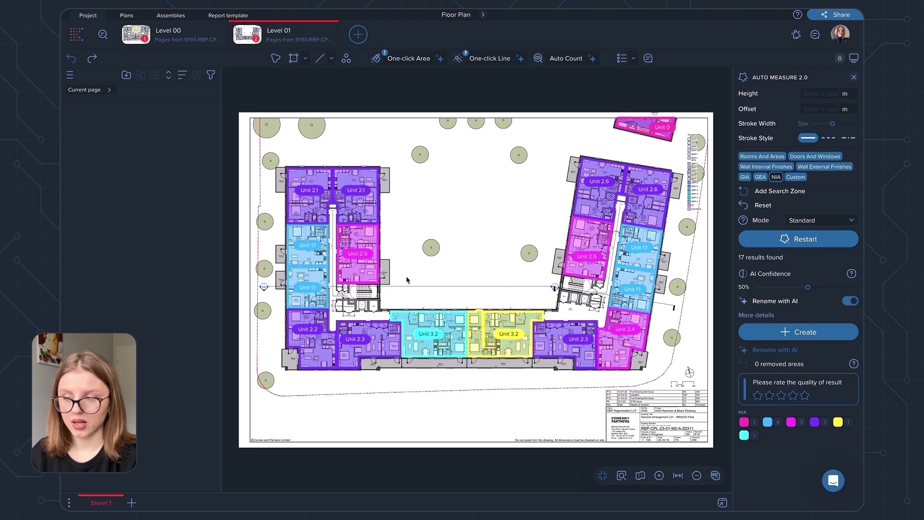
scroll(339, 207, "up", 5)
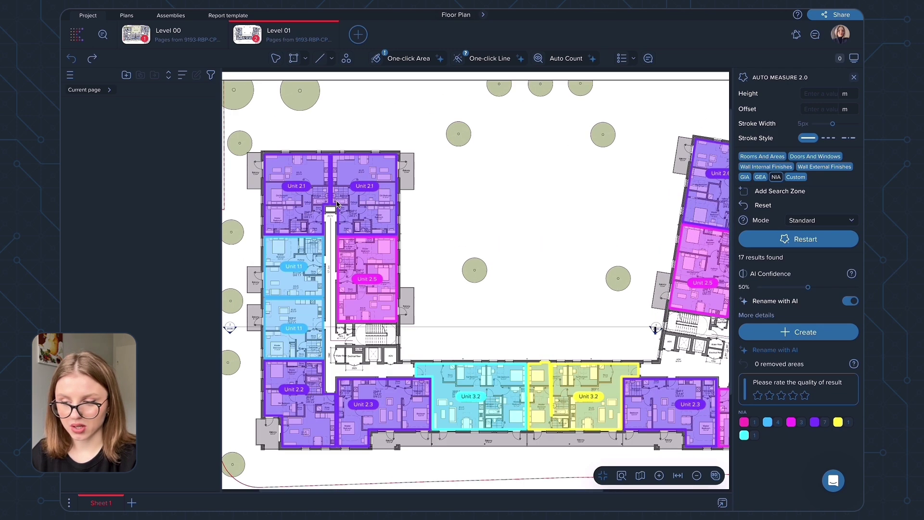
scroll(337, 207, "down", 5)
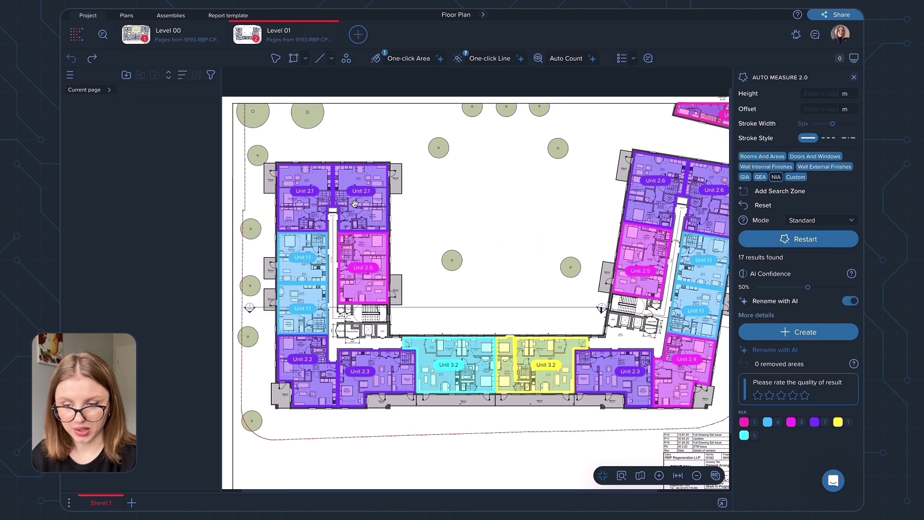
scroll(659, 196, "up", 4)
scroll(532, 299, "down", 3)
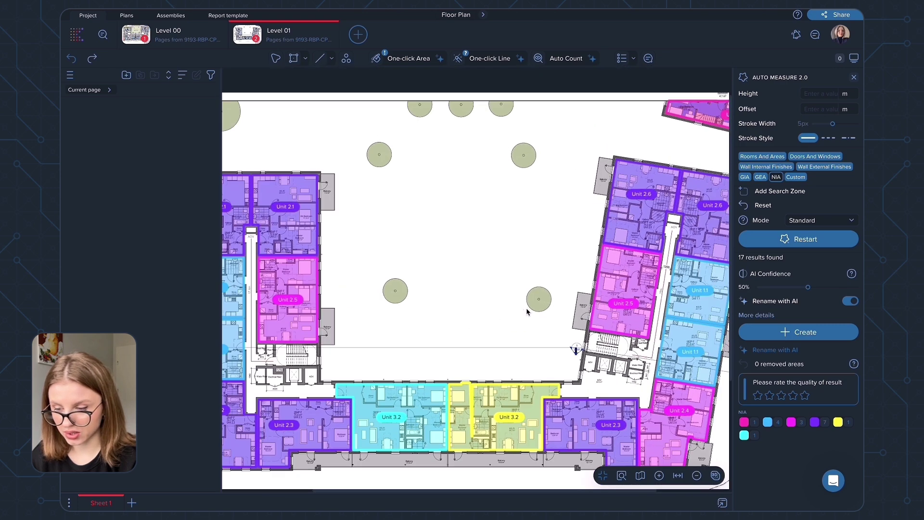
scroll(557, 261, "up", 2)
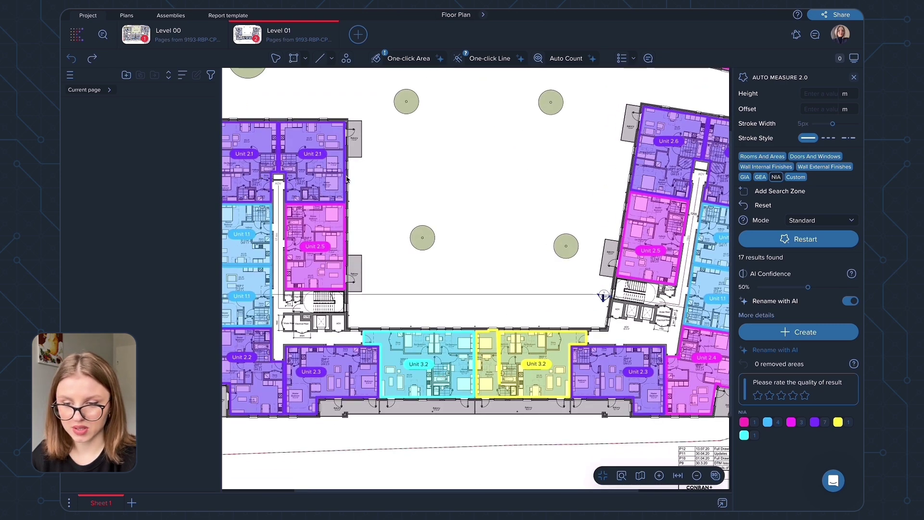
left_click_drag(497, 199, 495, 198)
scroll(494, 198, "down", 2)
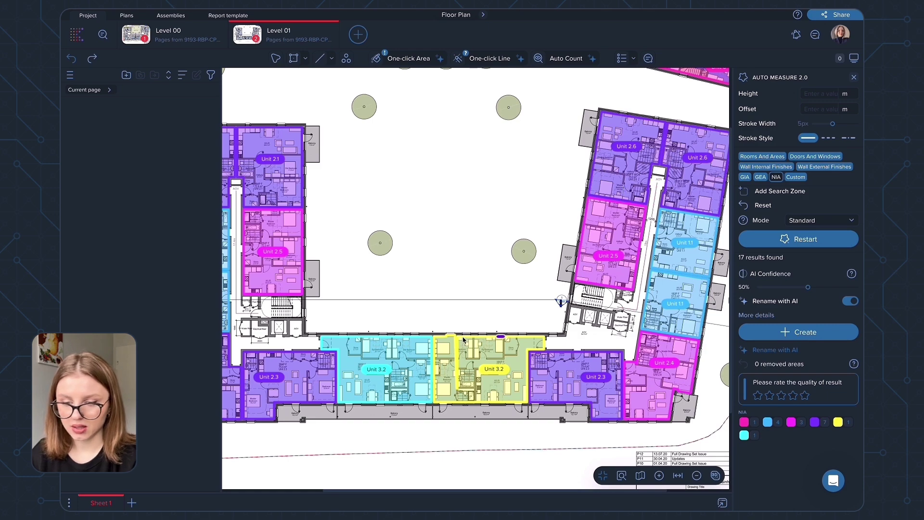
left_click(749, 336)
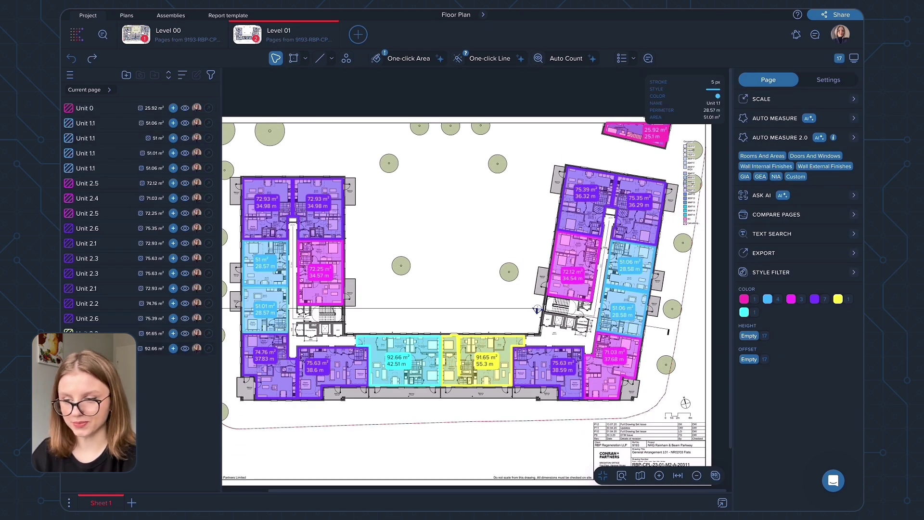
key("ctrl+z")
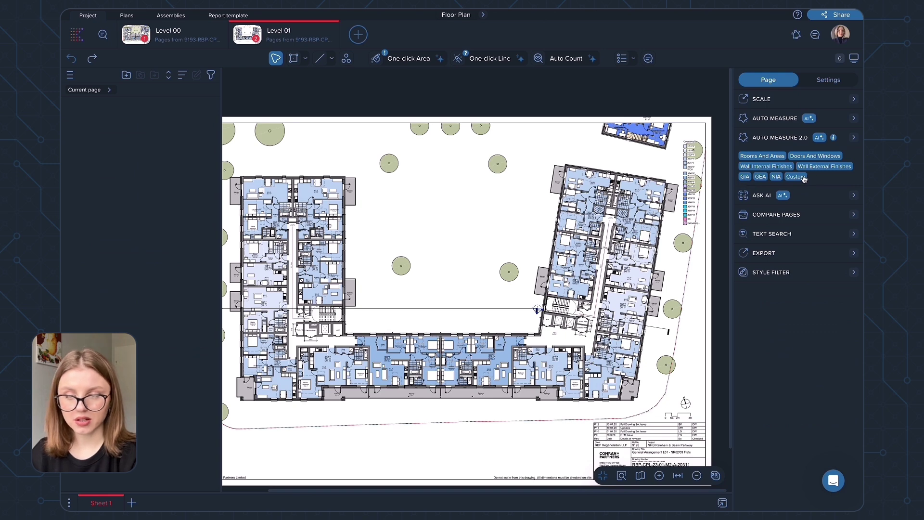
Run a custom Auto Measure search for 'balcony', returning 13 results around the building edges
left_click(844, 139)
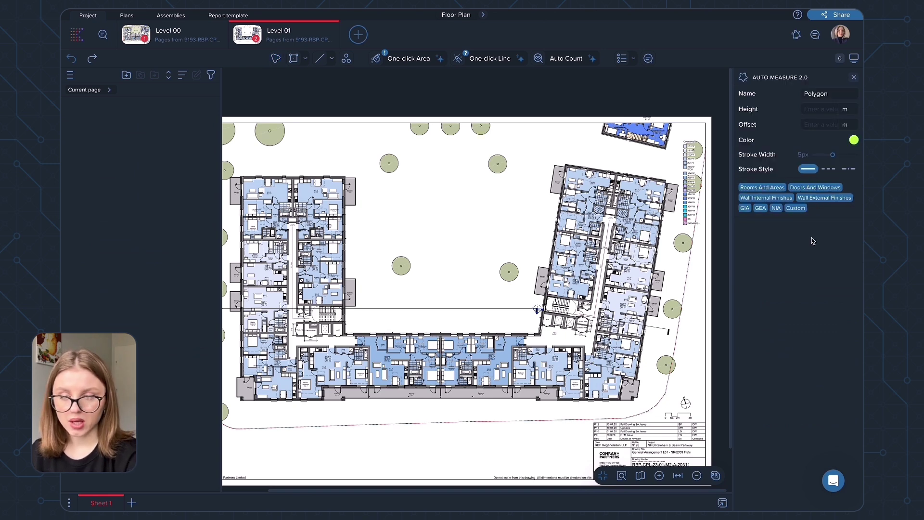
left_click(796, 208)
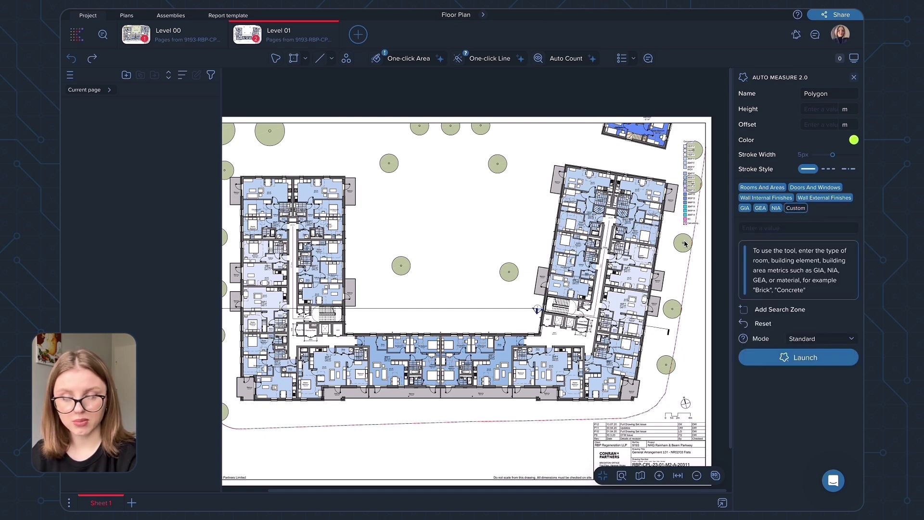
left_click(753, 228)
type("balco")
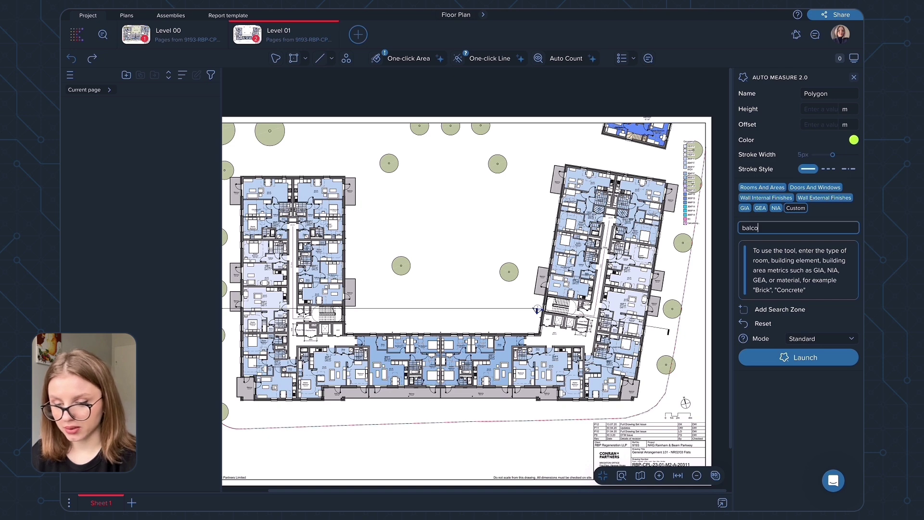
type("ny")
key("Return")
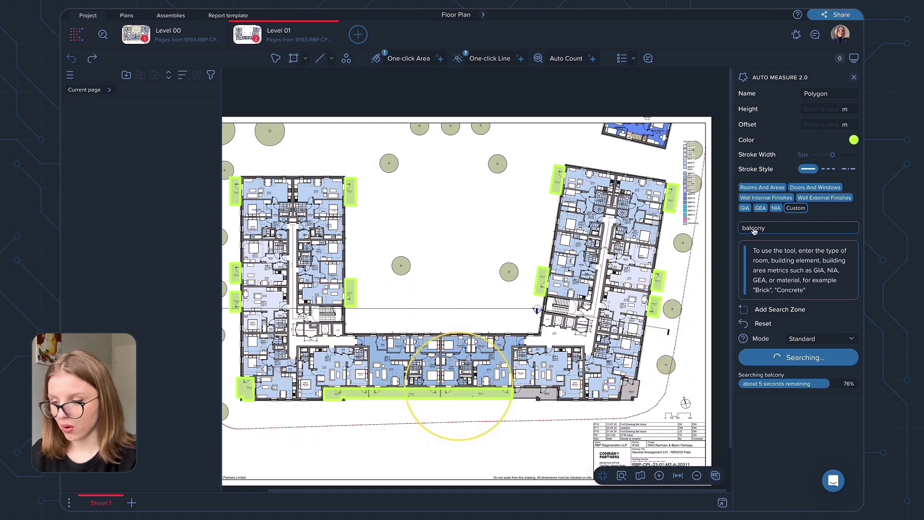
left_click_drag(480, 270, 516, 279)
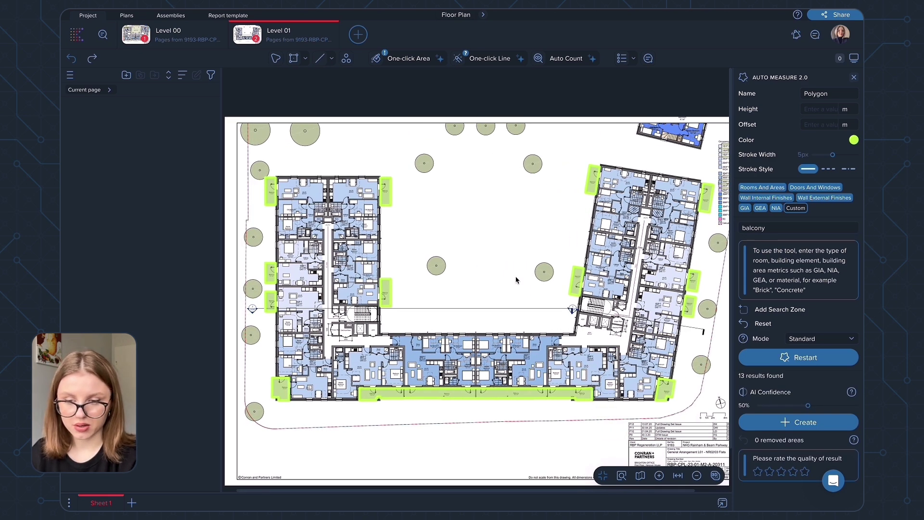
Replace the custom search term with 'bathroom' and rerun it, finding 28 bathroom areas
scroll(684, 351, "up", 3)
double_click(770, 227)
type("ba")
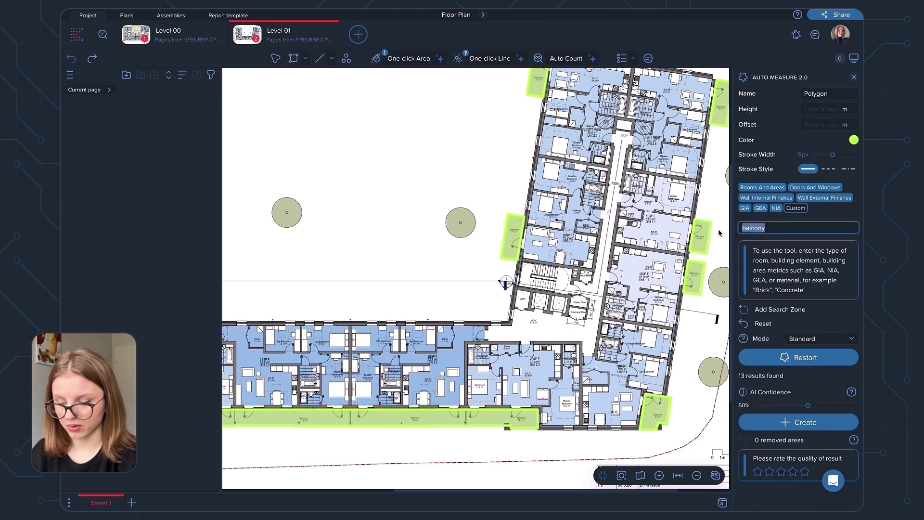
type("throom")
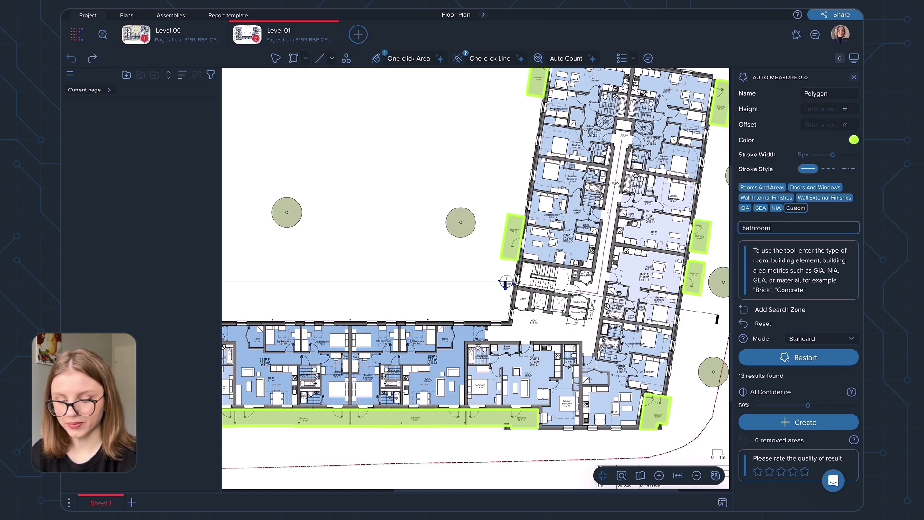
key("Return")
scroll(427, 313, "down", 3)
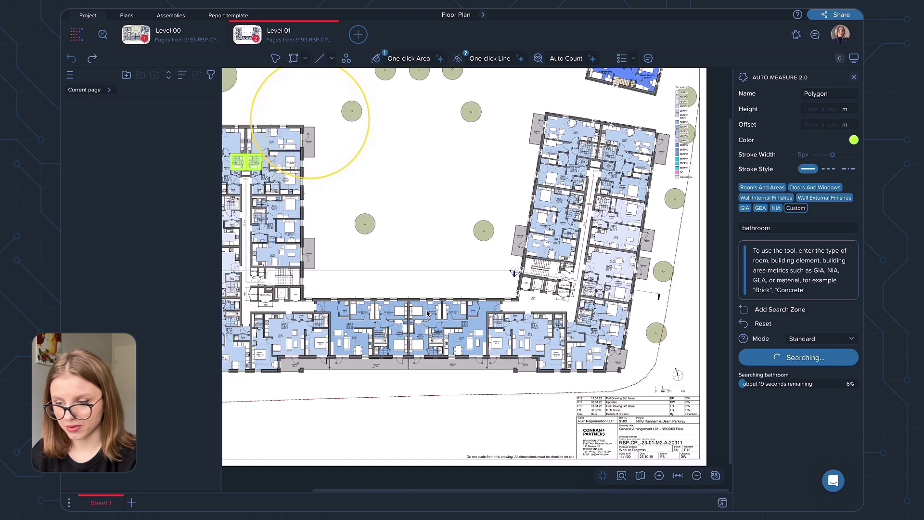
scroll(409, 301, "down", 1)
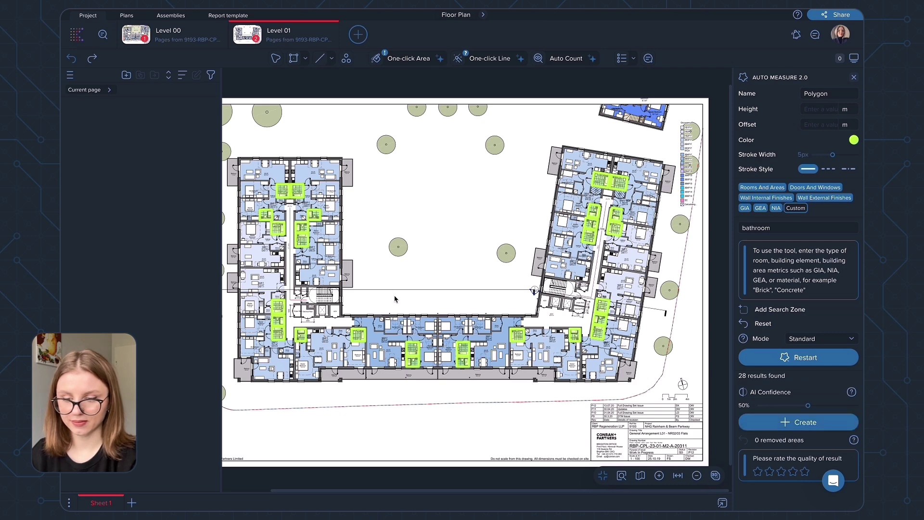
Create the 28 bathroom results as area measurements and rename them all 'bathroom' (111.36 m² total)
left_click(767, 421)
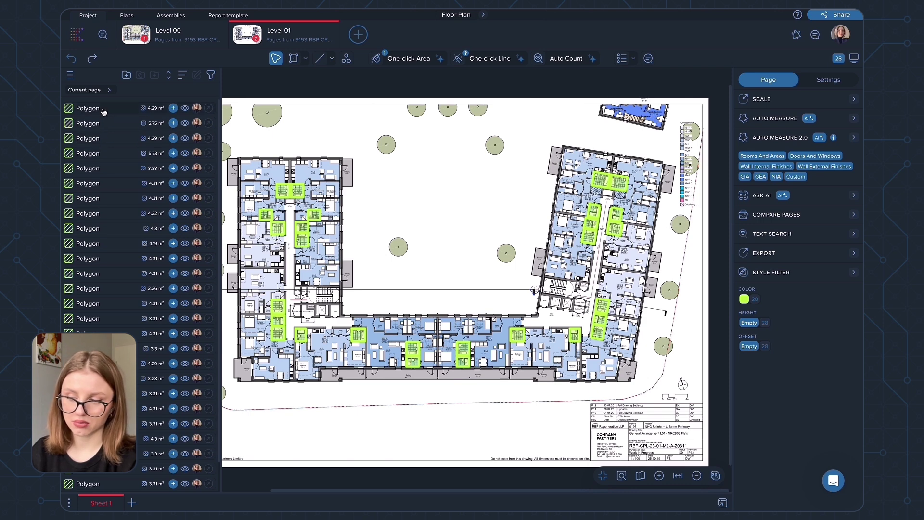
left_click(105, 137)
left_click_drag(249, 134, 676, 401)
left_click(797, 102)
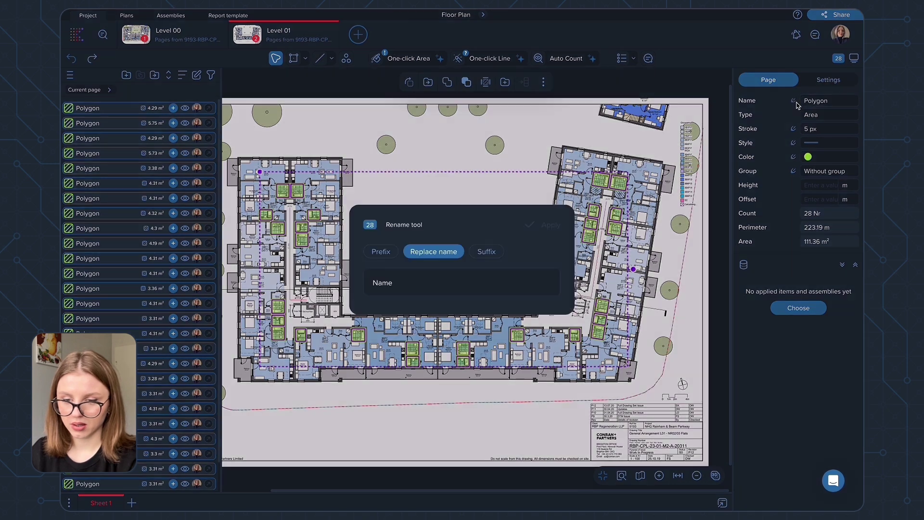
type("bathroom")
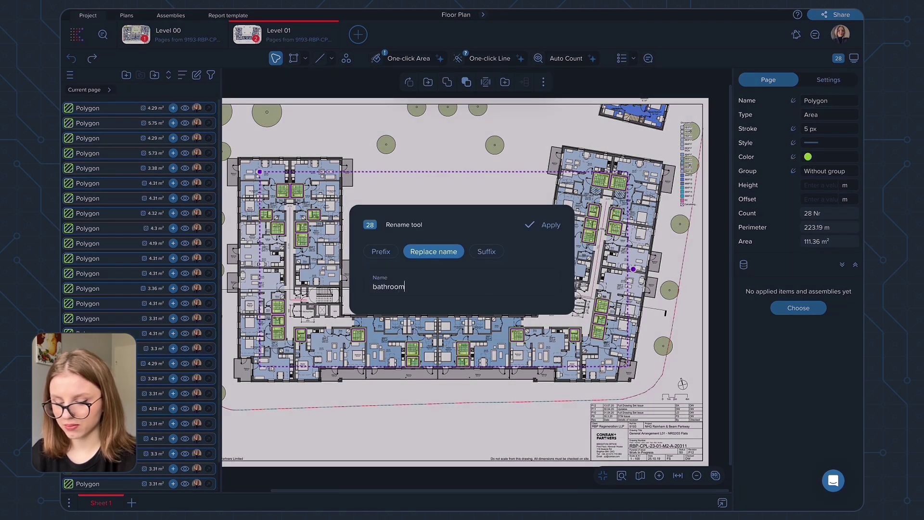
key("Return")
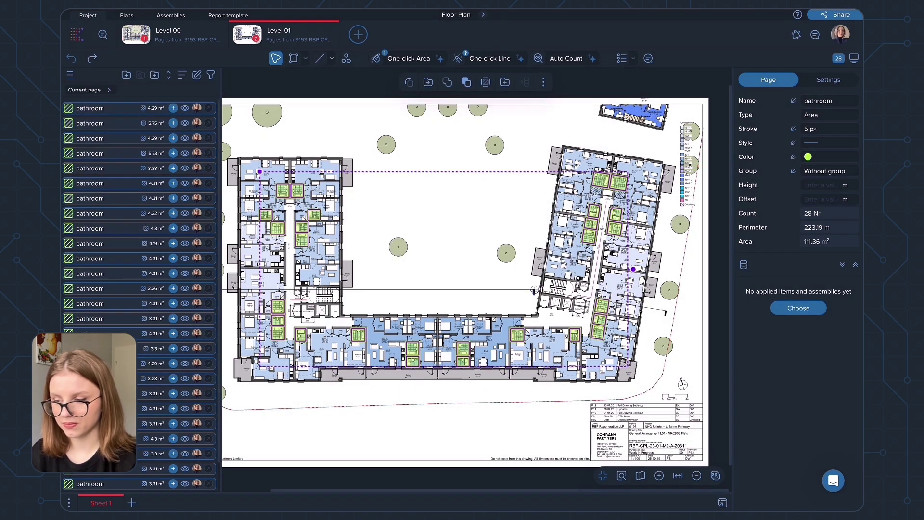